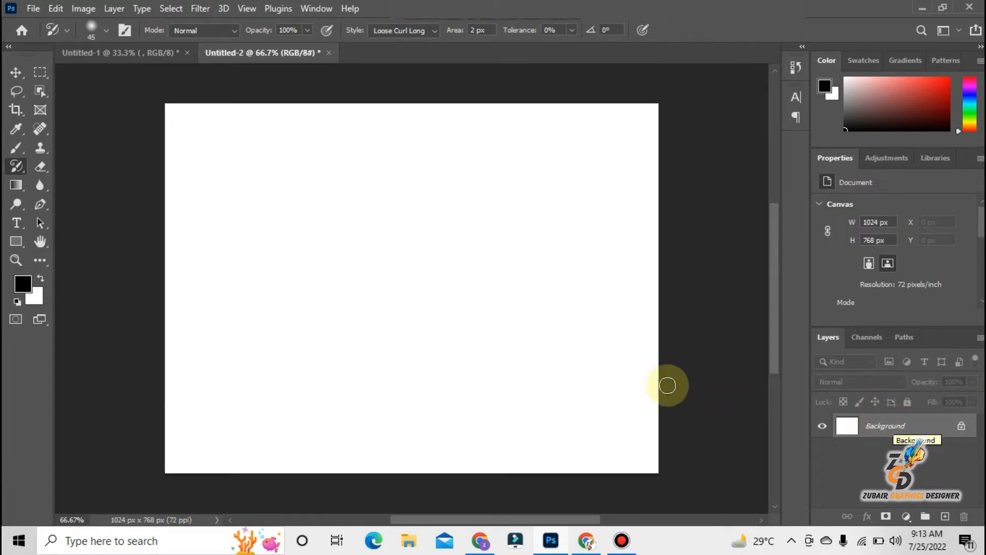
Try to move the locked Background layer with the Move tool, and decline converting it to a normal layer.
{"action": "left_click", "coordinate": [15, 72]}
{"action": "left_click_drag", "start_coordinate": [275, 260], "coordinate": [262, 231]}
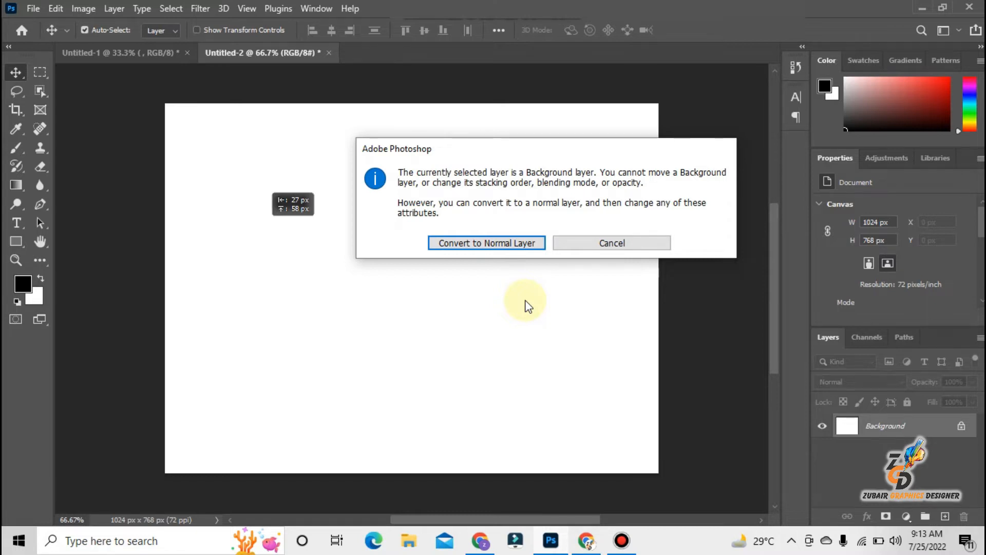
{"action": "left_click", "coordinate": [591, 238]}
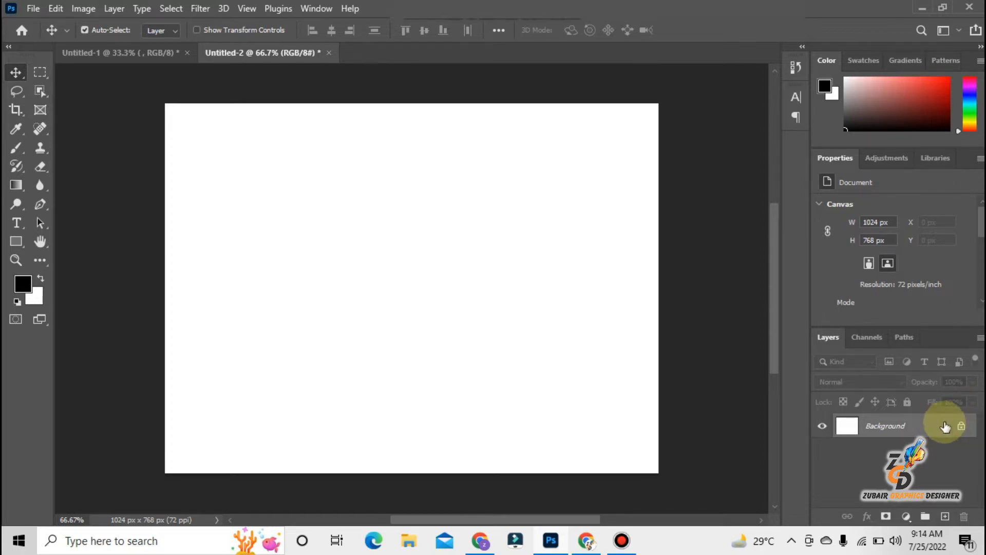
Unlock the Background so it becomes a regular layer, and apply the lock-all option to it.
{"action": "left_click", "coordinate": [962, 428]}
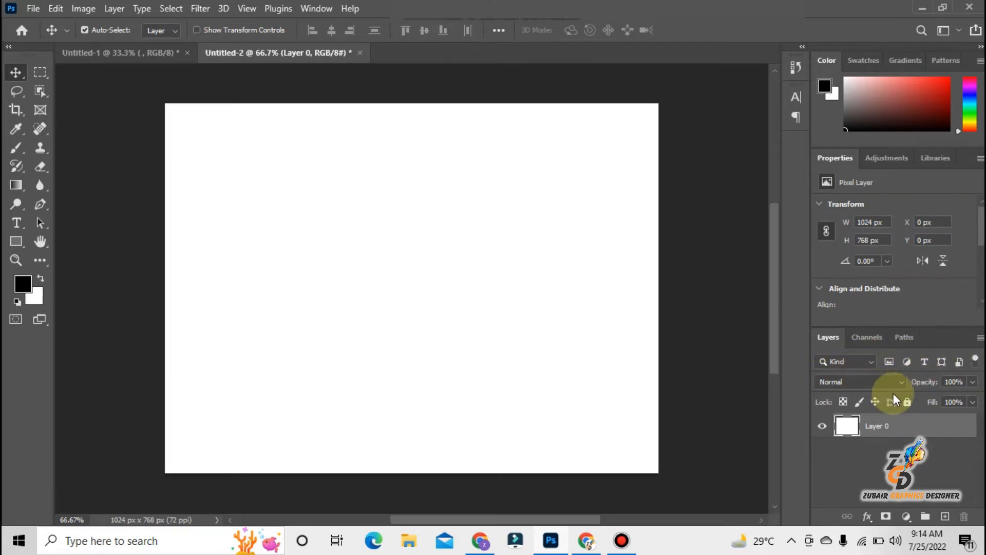
{"action": "left_click", "coordinate": [907, 402]}
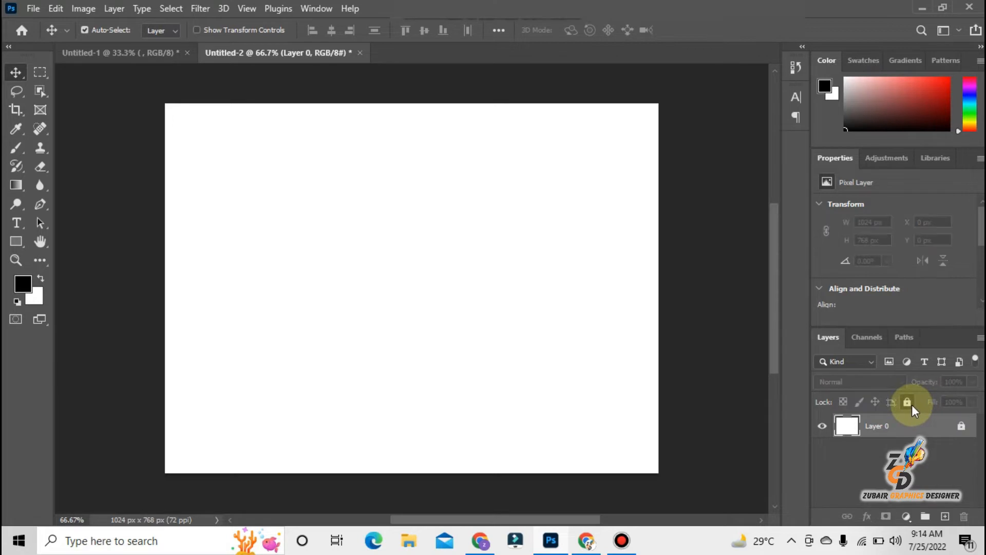
Try to move the fully locked layer around on the canvas.
{"action": "left_click_drag", "start_coordinate": [514, 315], "coordinate": [457, 276]}
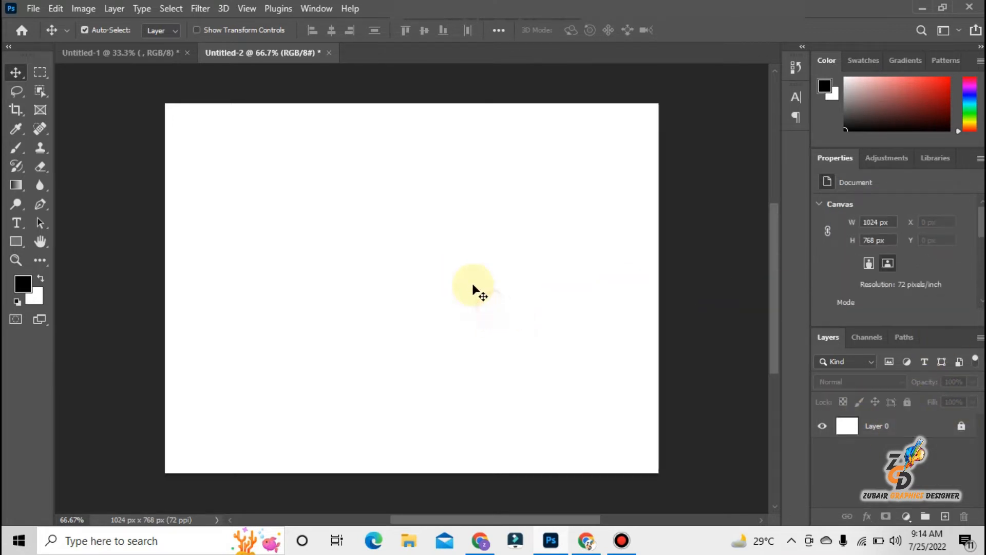
{"action": "left_click_drag", "start_coordinate": [225, 219], "coordinate": [278, 242]}
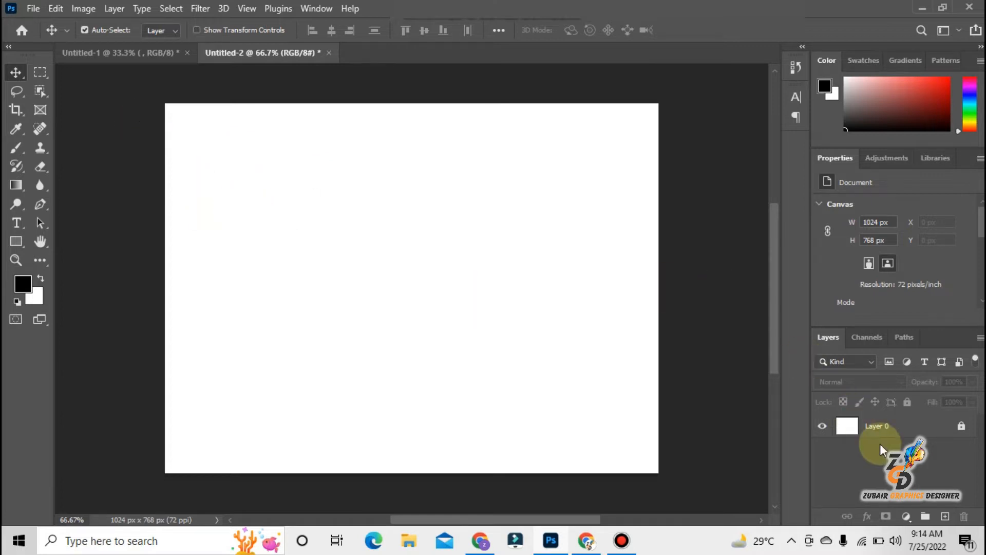
{"action": "left_click", "coordinate": [880, 426]}
{"action": "left_click", "coordinate": [406, 221]}
{"action": "left_click_drag", "start_coordinate": [472, 291], "coordinate": [458, 274]}
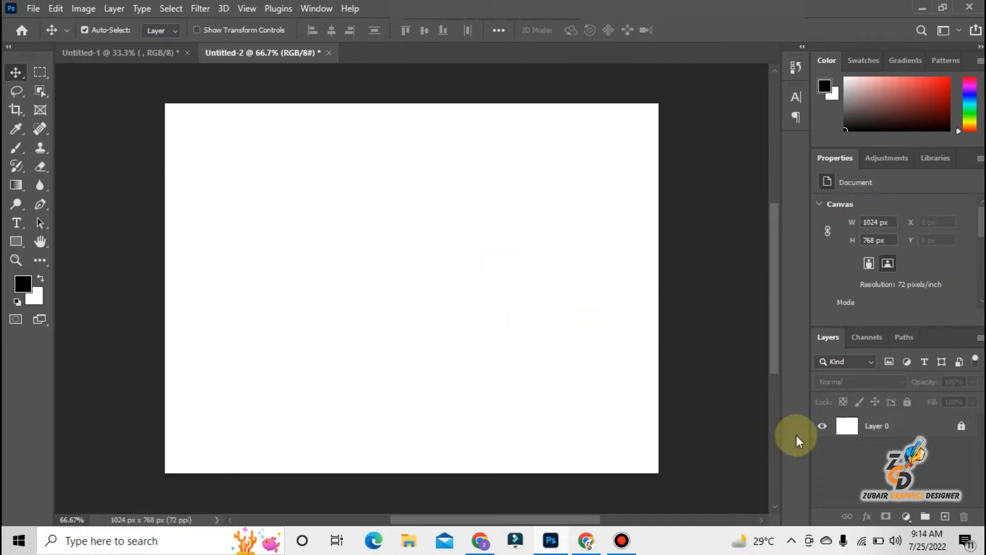
Rename the locked layer as zgd.
{"action": "left_click", "coordinate": [882, 431]}
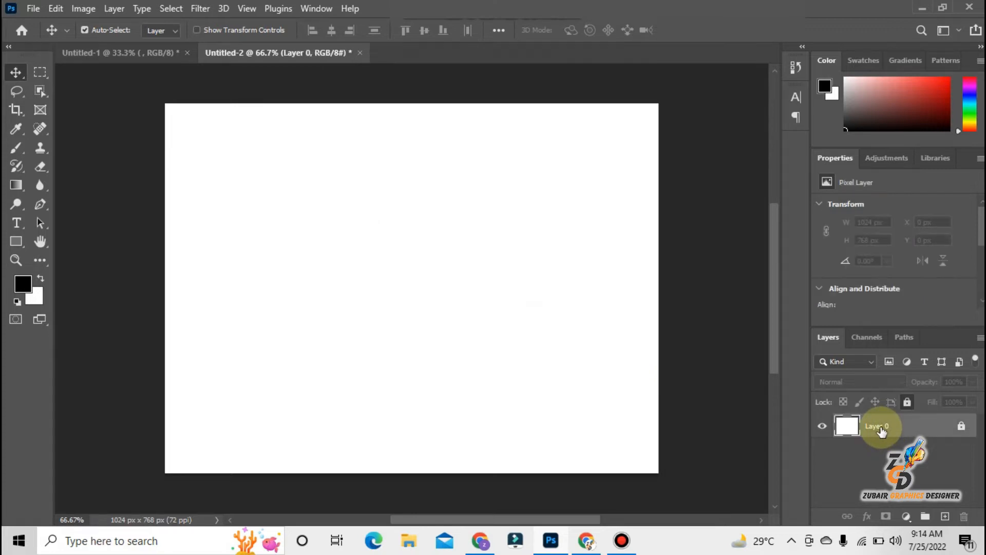
{"action": "double_click", "coordinate": [881, 431]}
{"action": "left_click_drag", "start_coordinate": [896, 426], "coordinate": [842, 424]}
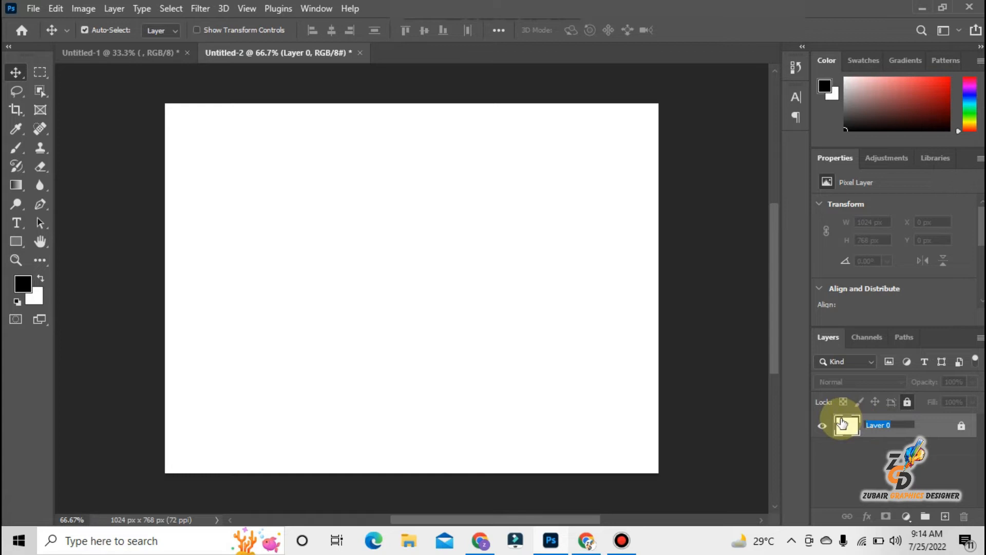
{"action": "type", "text": "za"}
{"action": "type", "text": "d"}
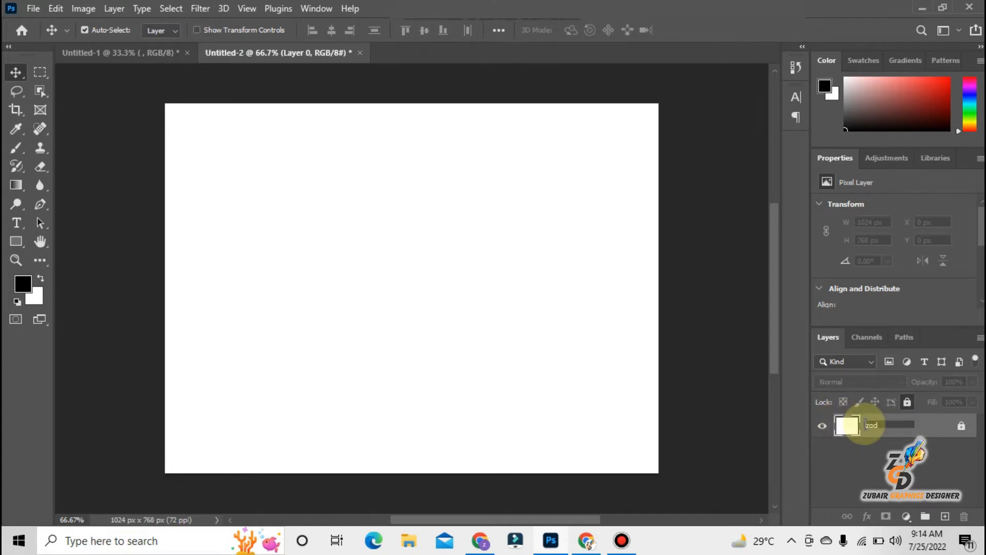
{"action": "left_click", "coordinate": [863, 441]}
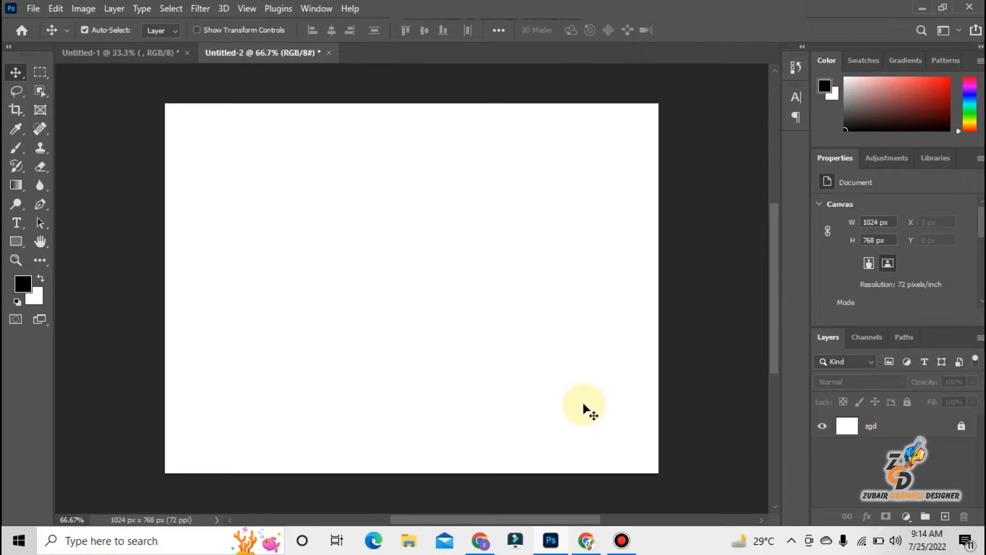
Paste the copied house image as a new layer, and add the text BAZOO in the sky above the house.
{"action": "key", "text": "ctrl+v"}
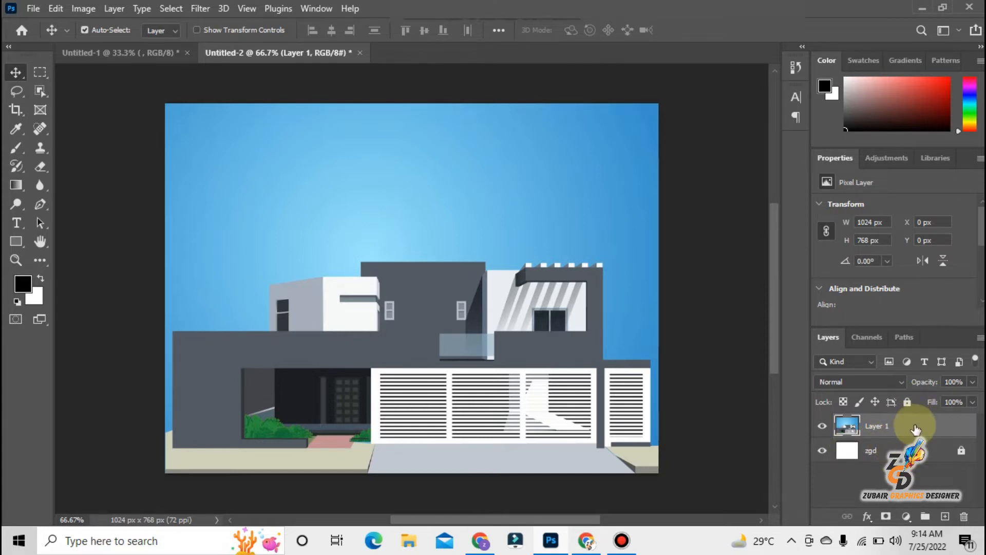
{"action": "left_click", "coordinate": [17, 222]}
{"action": "left_click", "coordinate": [286, 162]}
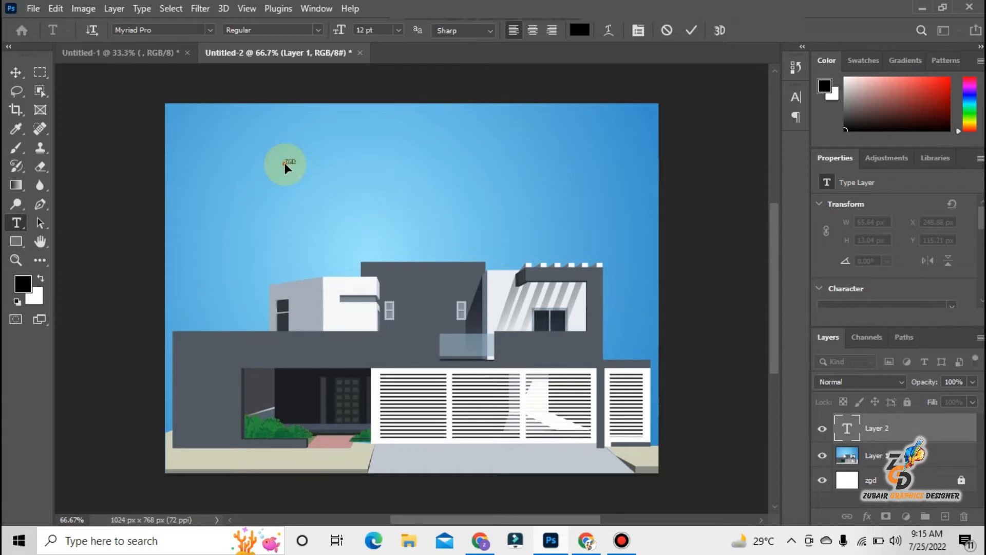
{"action": "type", "text": "ZGD"}
Try to set the font to Bazooka at 72 pt without selecting the text.
{"action": "left_click", "coordinate": [213, 31]}
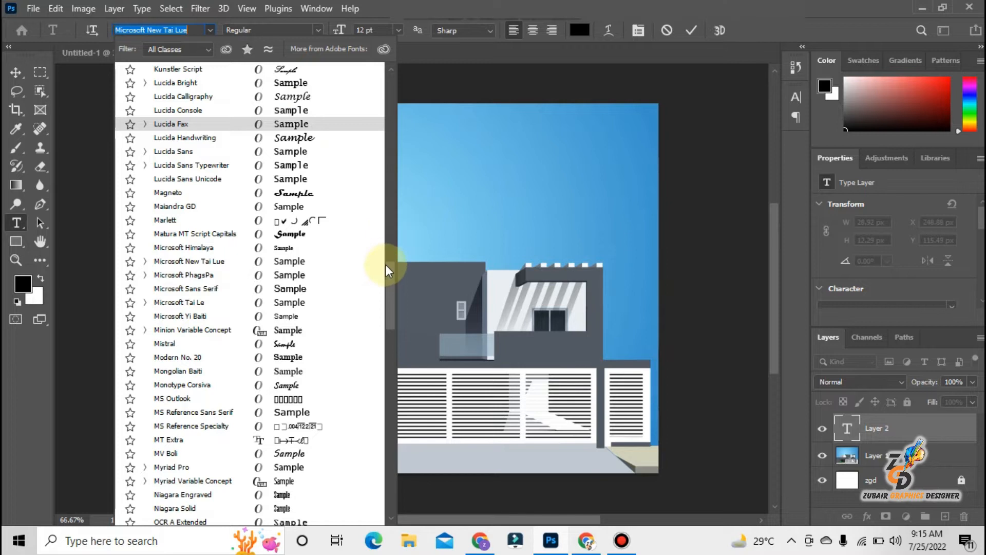
{"action": "left_click_drag", "start_coordinate": [389, 263], "coordinate": [392, 46]}
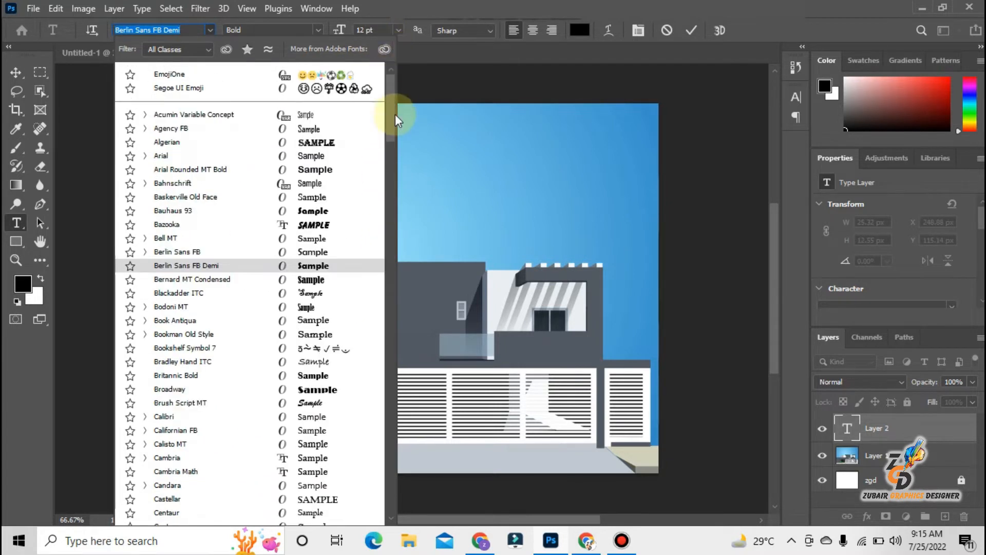
{"action": "left_click_drag", "start_coordinate": [392, 105], "coordinate": [392, 128]}
{"action": "left_click", "coordinate": [198, 30]}
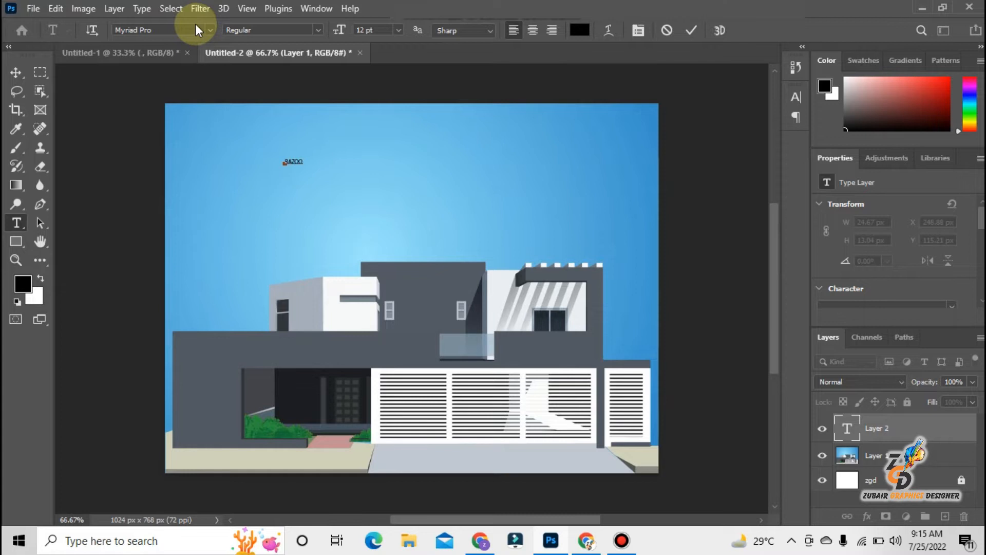
{"action": "left_click", "coordinate": [186, 31]}
{"action": "type", "text": "BAZ"}
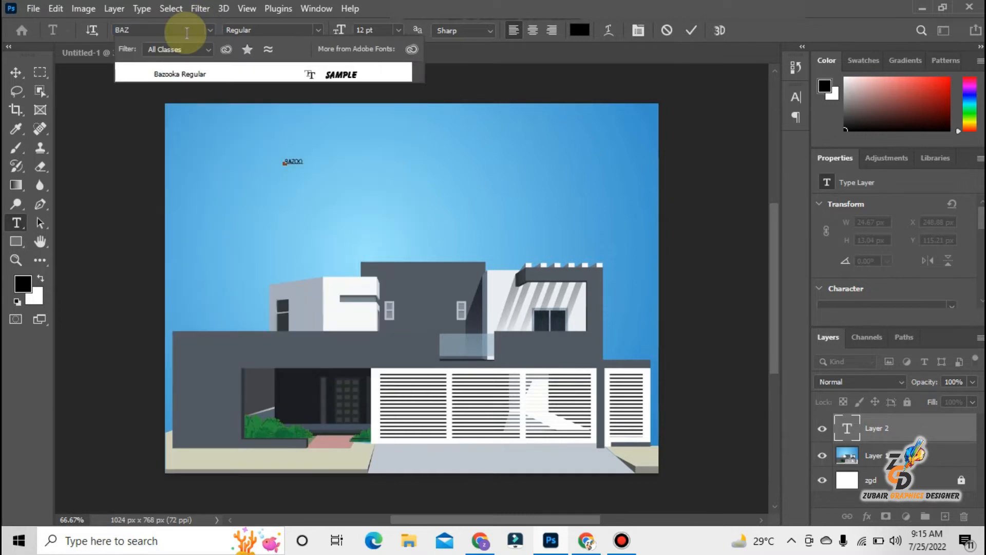
{"action": "left_click", "coordinate": [208, 73]}
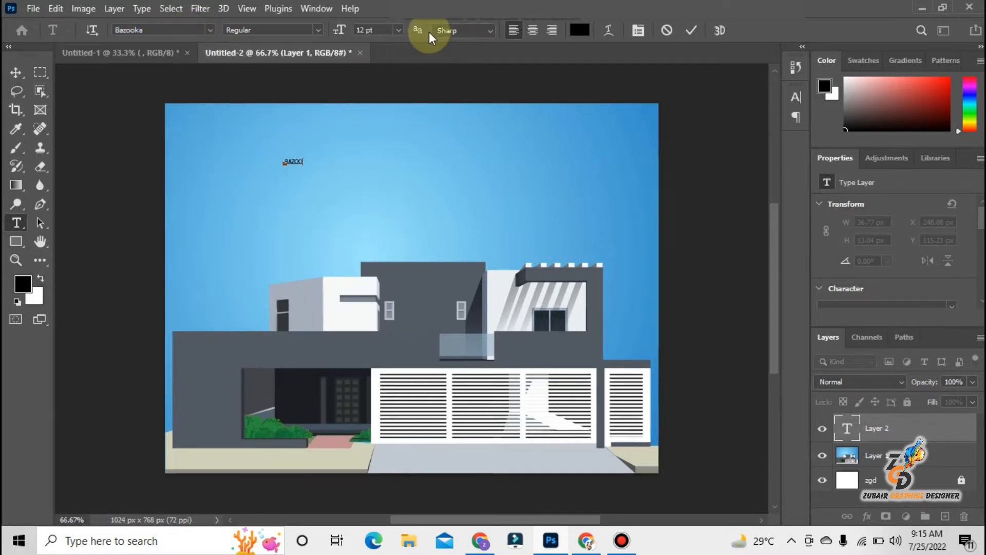
{"action": "left_click", "coordinate": [399, 30]}
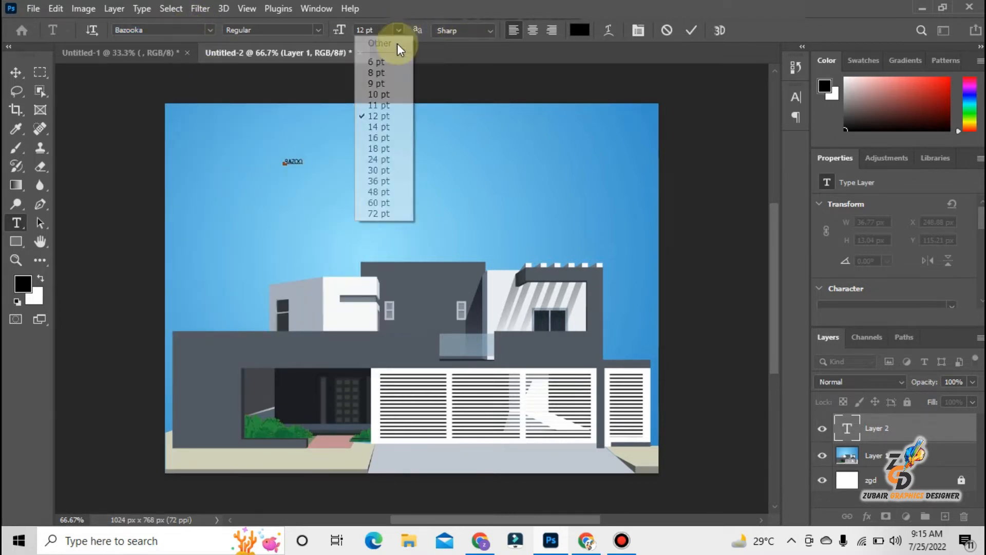
{"action": "left_click", "coordinate": [409, 214]}
Select the entire BAZOO text and set it to the Bazooka font at 72 pt.
{"action": "key", "text": "ctrl+a"}
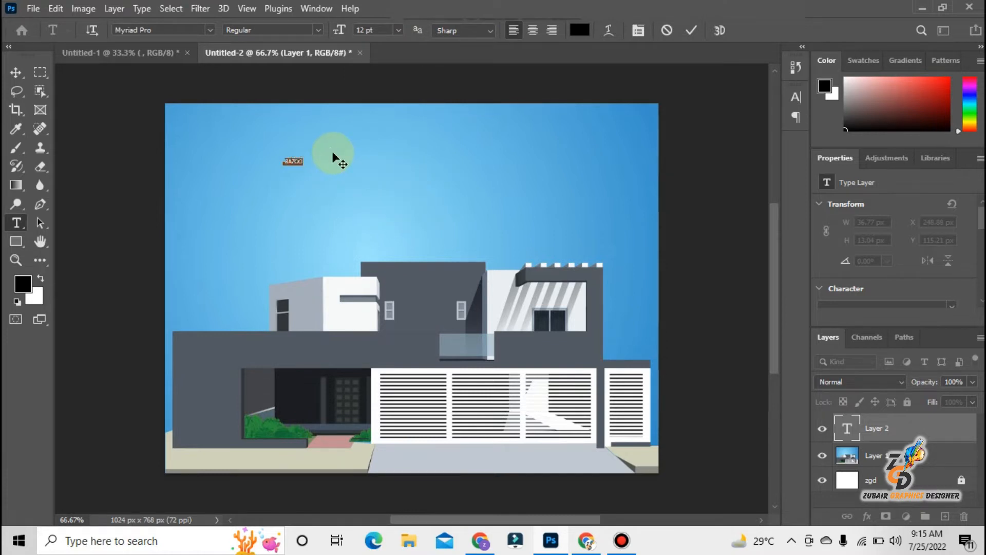
{"action": "left_click", "coordinate": [203, 30]}
{"action": "type", "text": "Bazooka"}
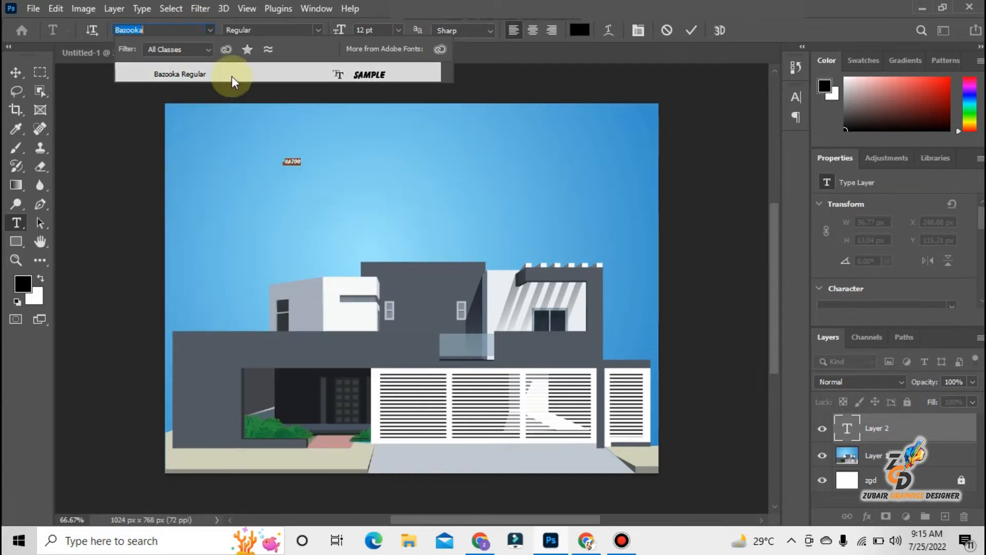
{"action": "left_click", "coordinate": [232, 75]}
{"action": "left_click", "coordinate": [398, 30]}
{"action": "left_click", "coordinate": [404, 213]}
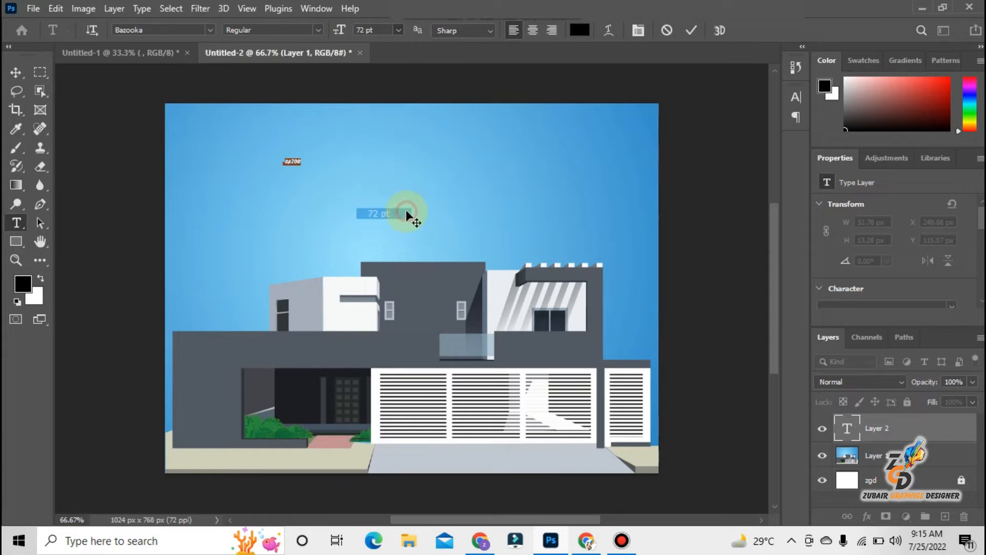
Reposition the text in the sky above the middle of the house, and extend it to read BAZOOKA.
{"action": "left_click_drag", "start_coordinate": [376, 212], "coordinate": [432, 253]}
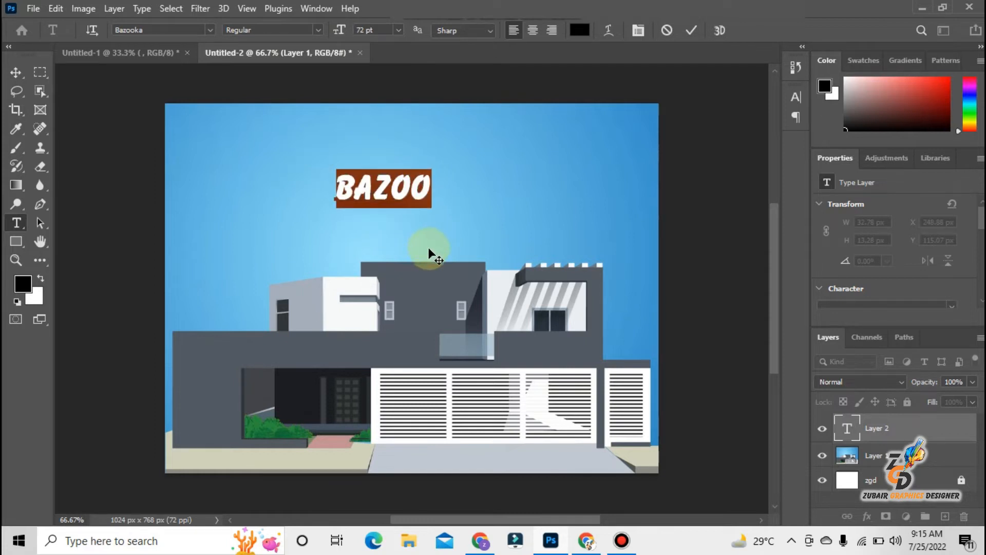
{"action": "left_click", "coordinate": [643, 134]}
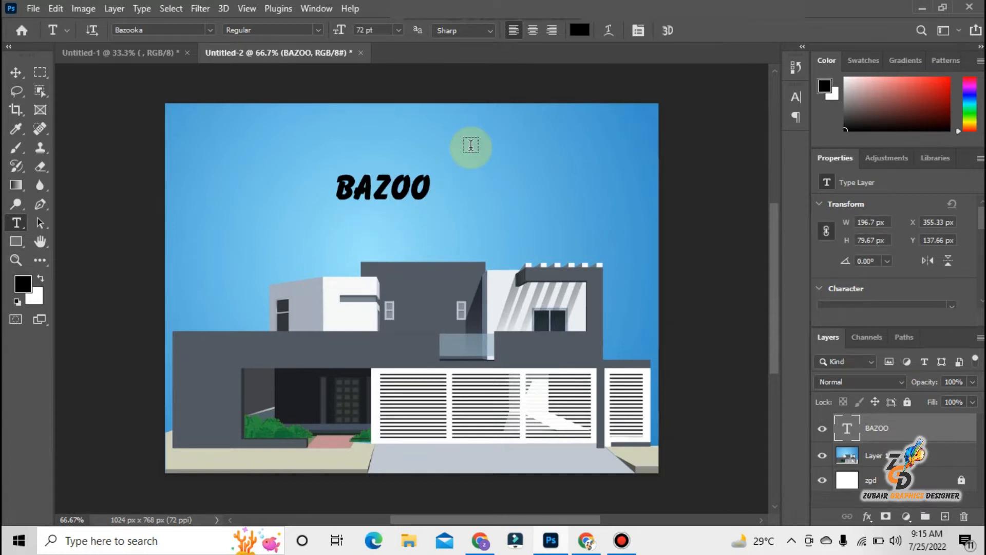
{"action": "left_click", "coordinate": [427, 181]}
{"action": "type", "text": "KA"}
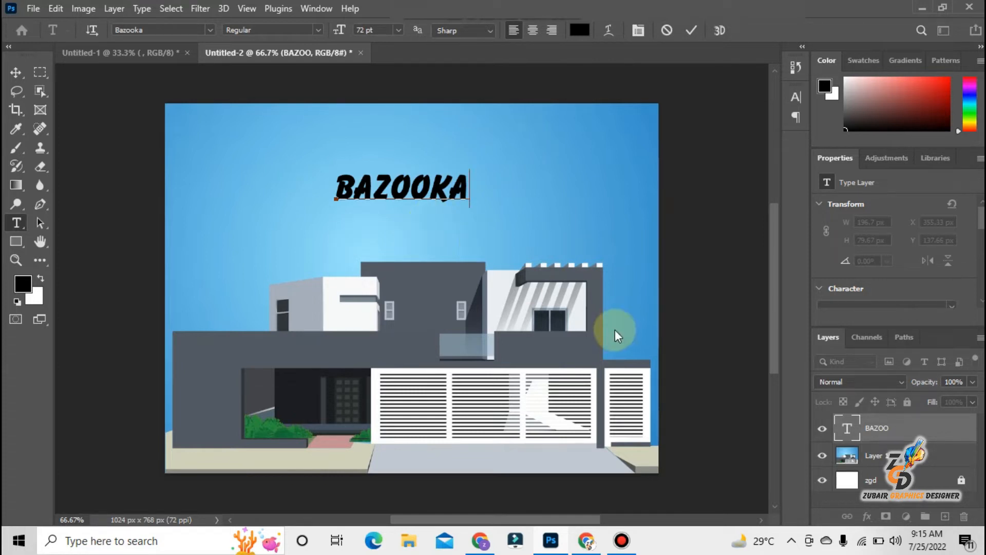
{"action": "left_click", "coordinate": [677, 407]}
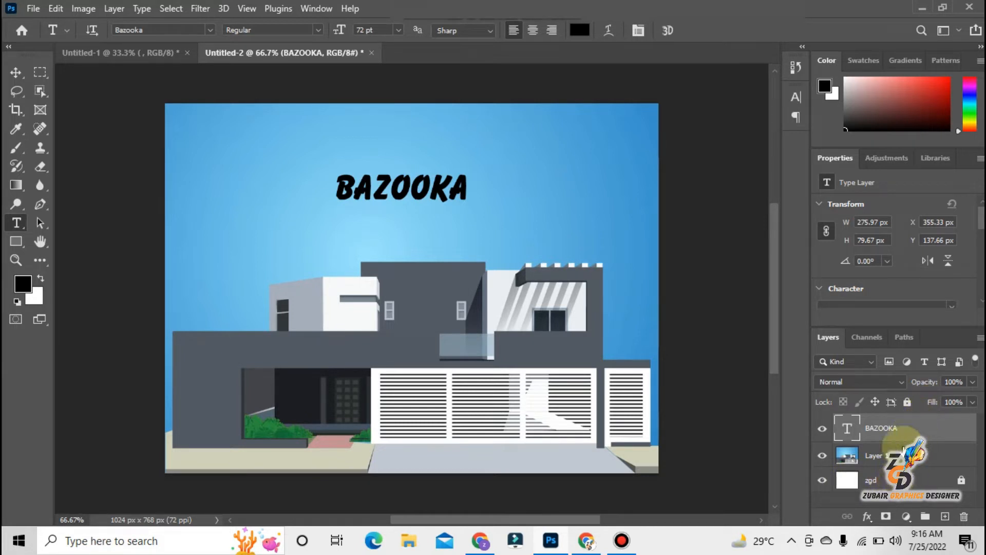
Move the zgd layer above the house image layer, and continue up to the top of the stack above BAZOOKA.
{"action": "left_click_drag", "start_coordinate": [900, 479], "coordinate": [896, 449]}
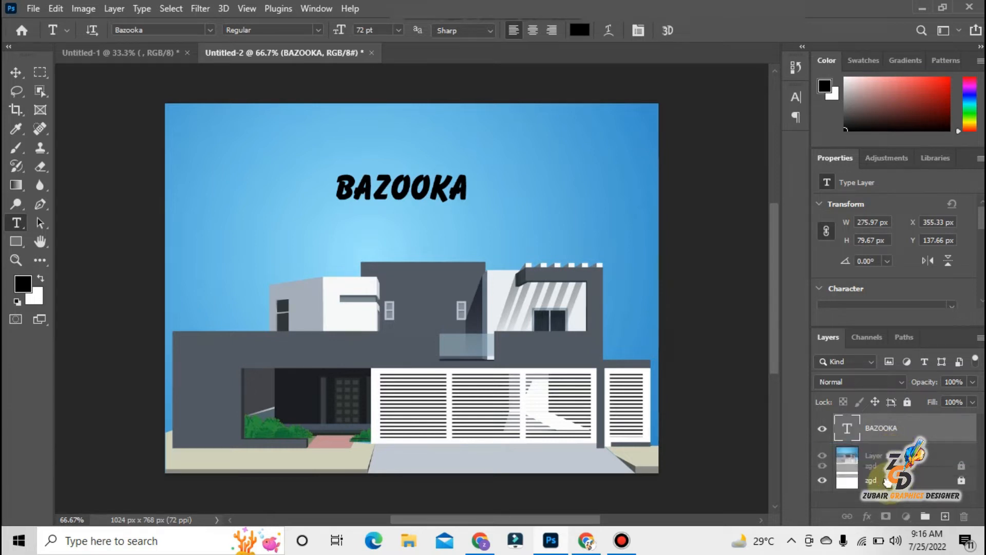
{"action": "left_click", "coordinate": [894, 481]}
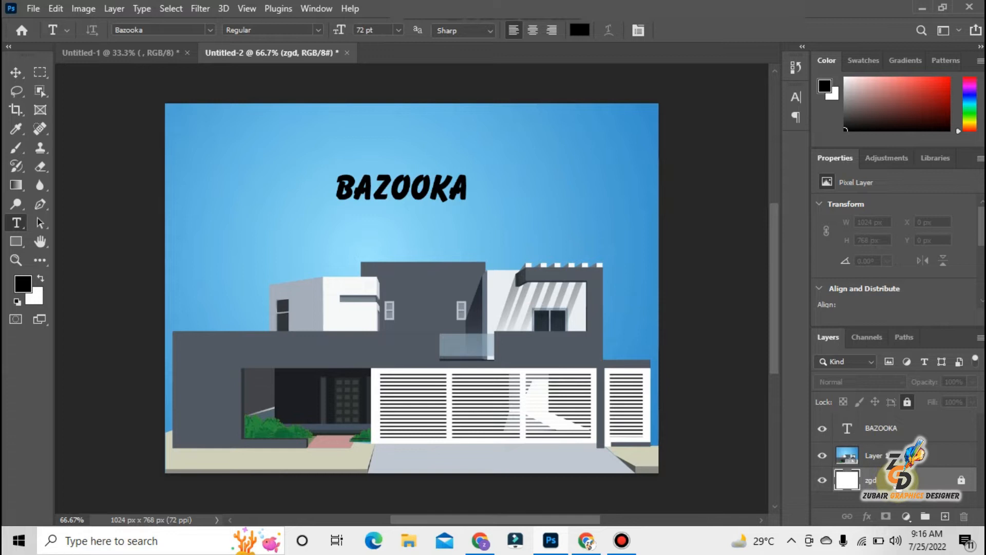
{"action": "left_click_drag", "start_coordinate": [897, 480], "coordinate": [895, 448]}
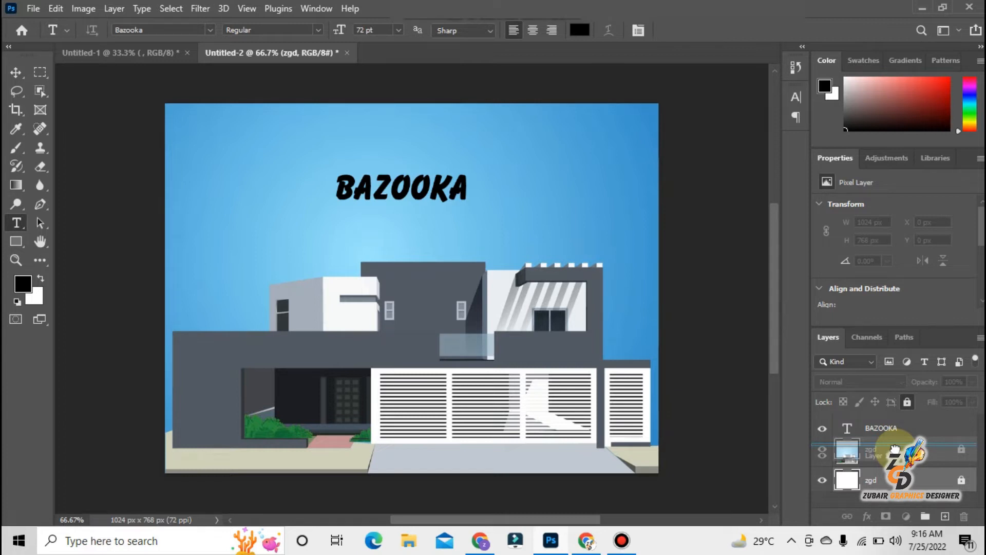
{"action": "mouse_move", "coordinate": [894, 448]}
{"action": "left_mouse_down"}
{"action": "mouse_move", "coordinate": [911, 417]}
{"action": "mouse_move", "coordinate": [894, 447]}
{"action": "left_mouse_up"}
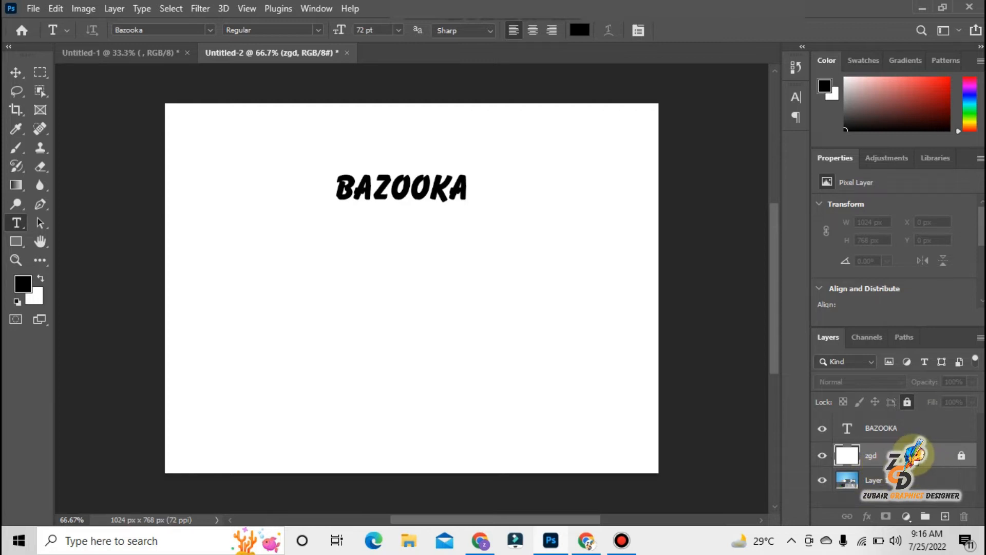
{"action": "left_click_drag", "start_coordinate": [912, 455], "coordinate": [903, 425]}
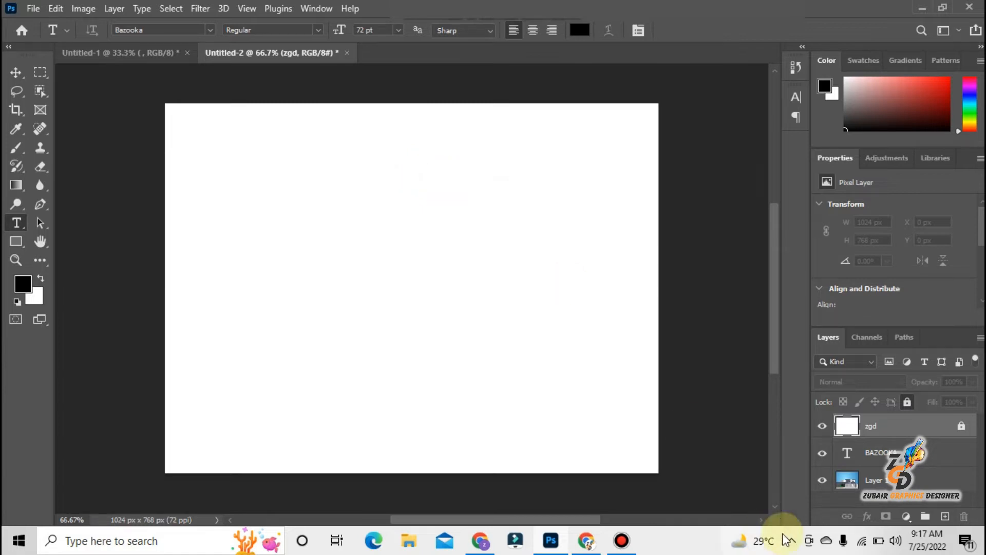
Hide the zgd, BAZOOKA and house image layers one after another.
{"action": "left_click", "coordinate": [822, 427]}
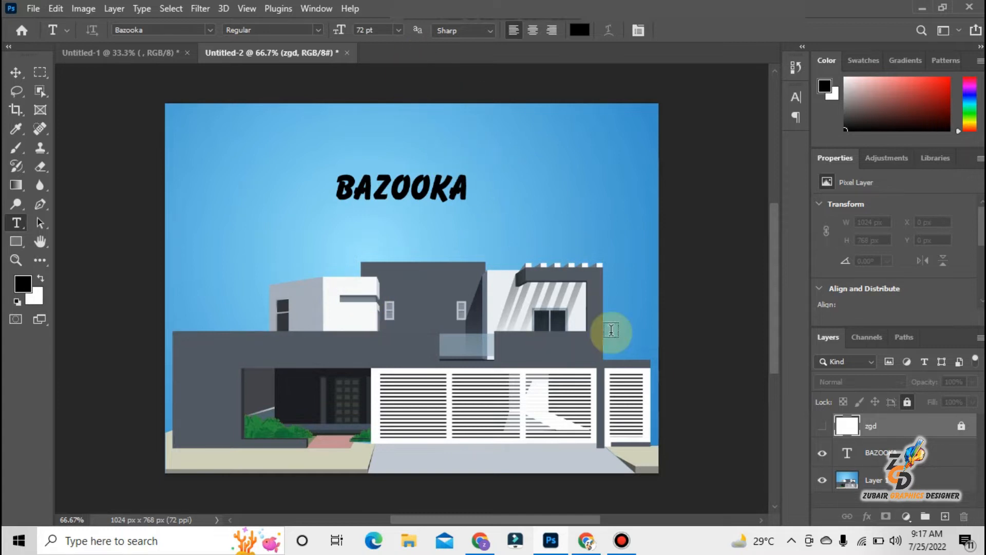
{"action": "left_click", "coordinate": [822, 453]}
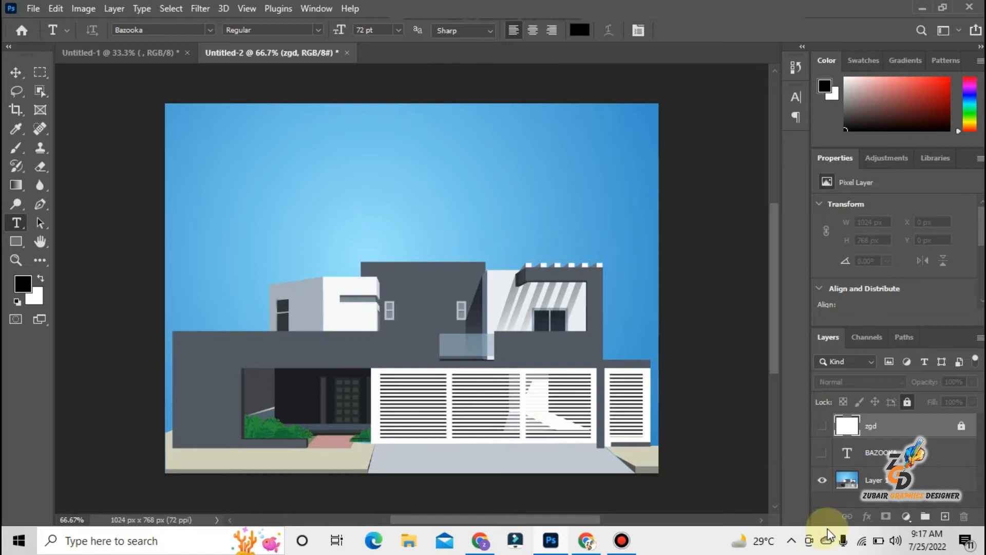
{"action": "left_click", "coordinate": [822, 480]}
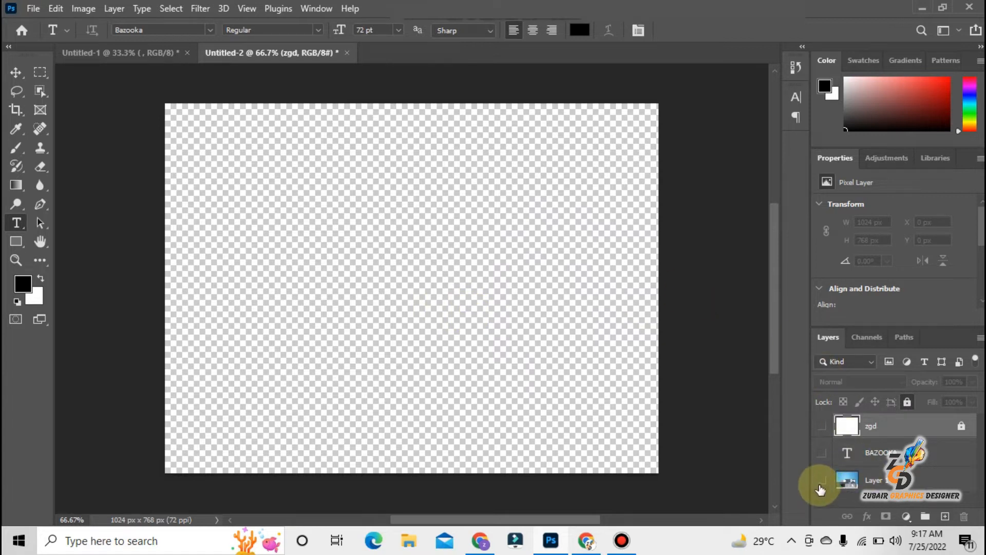
Make all three layers visible again, and move the zgd layer back to the bottom of the stack.
{"action": "left_click", "coordinate": [822, 480]}
{"action": "left_click", "coordinate": [822, 452]}
{"action": "left_click", "coordinate": [821, 425]}
{"action": "left_click_drag", "start_coordinate": [883, 436], "coordinate": [889, 493]}
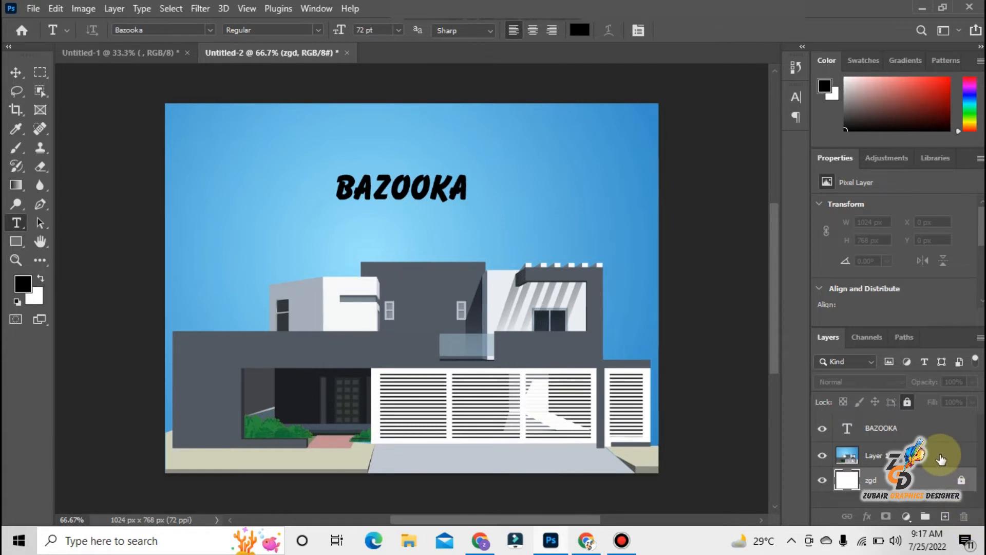
Unlock the zgd layer at the base of the stack and delete it.
{"action": "left_click", "coordinate": [962, 482]}
{"action": "left_click", "coordinate": [963, 518]}
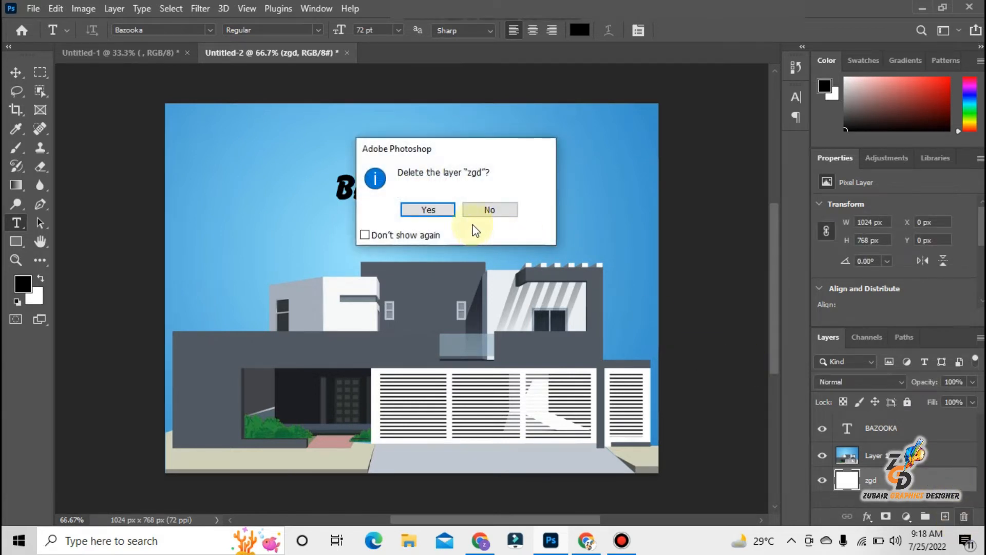
{"action": "left_click", "coordinate": [446, 211]}
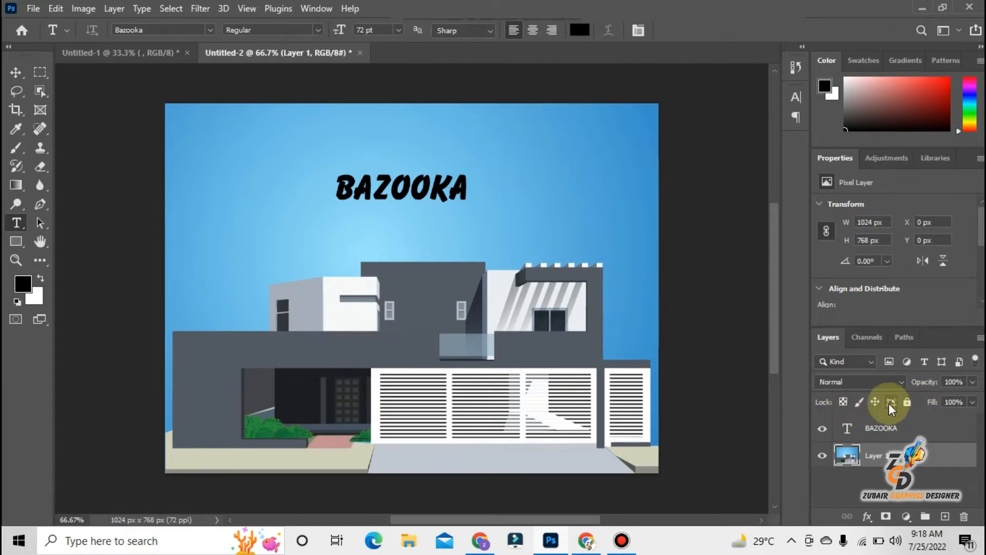
Lock the transparent pixels of the house image layer, and release that lock again.
{"action": "left_click", "coordinate": [843, 400]}
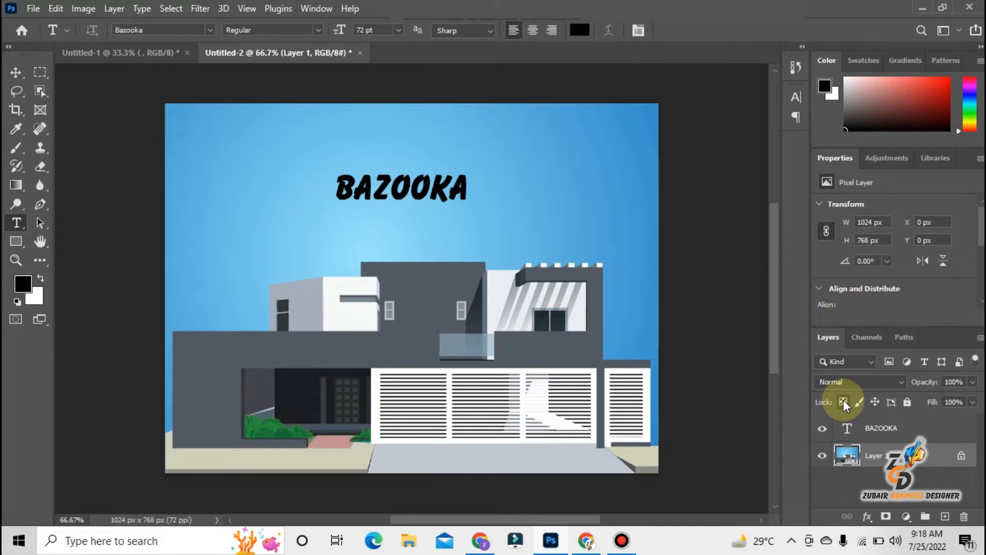
{"action": "left_click", "coordinate": [844, 399]}
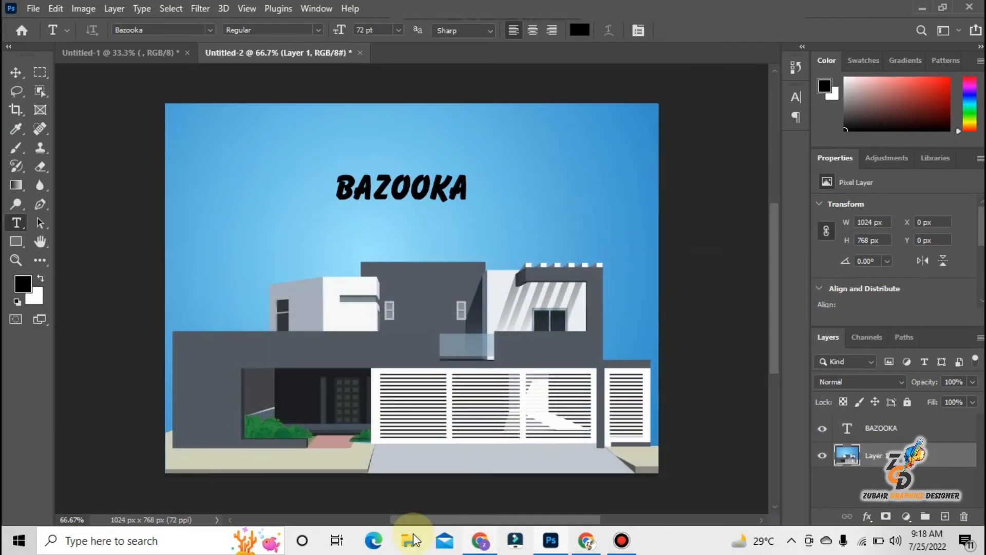
Place the WhatsApp logo Untitled-1111 from the desktop's COREL LOGOS folder over the house, scaled to about 58%.
{"action": "left_click", "coordinate": [412, 539]}
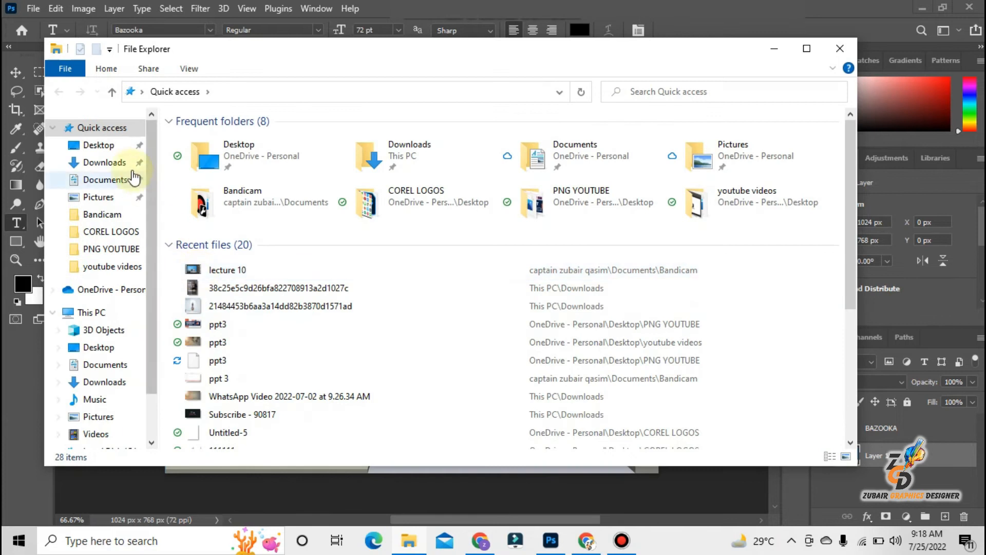
{"action": "left_click", "coordinate": [121, 145]}
{"action": "double_click", "coordinate": [303, 169]}
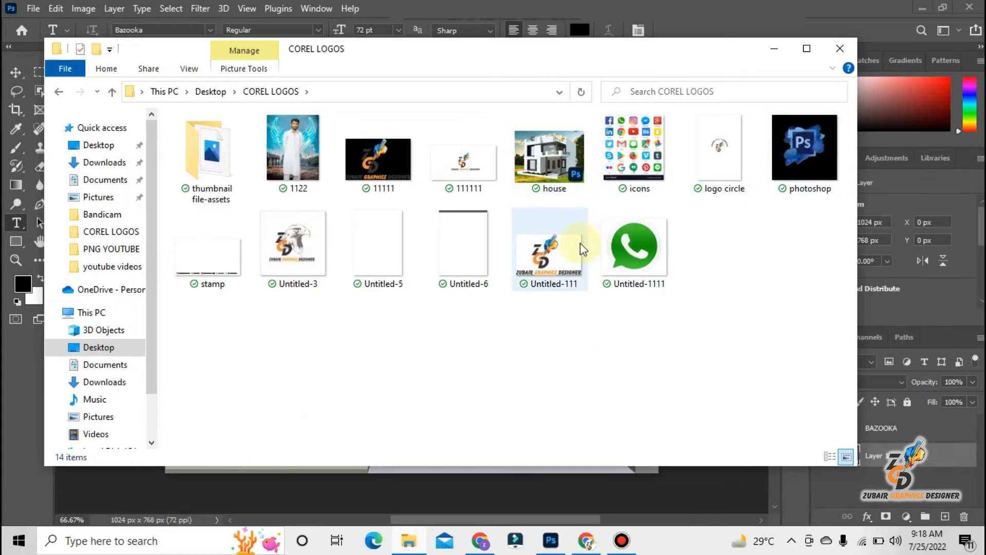
{"action": "left_click_drag", "start_coordinate": [642, 239], "coordinate": [550, 540]}
{"action": "left_click_drag", "start_coordinate": [505, 443], "coordinate": [443, 333]}
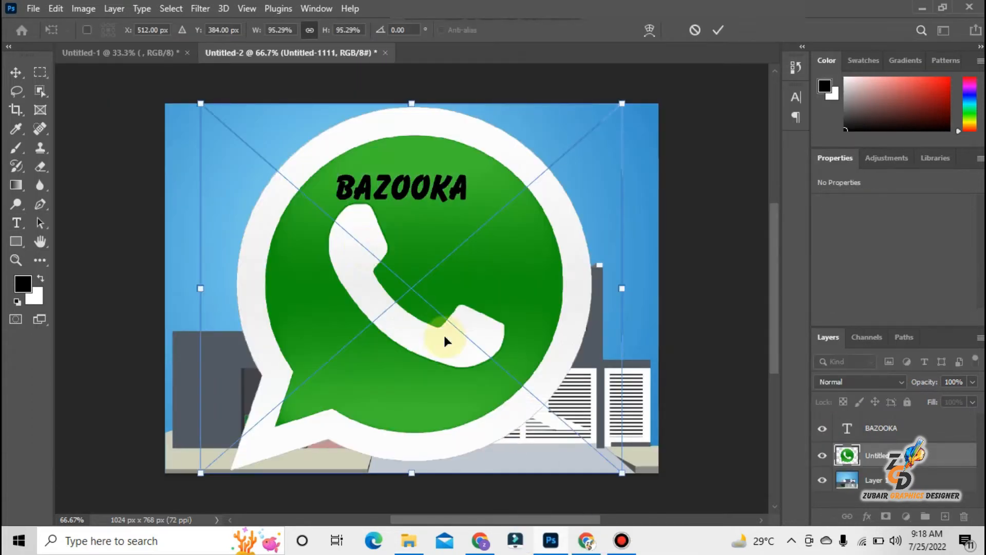
{"action": "left_click_drag", "start_coordinate": [200, 103], "coordinate": [367, 249]}
{"action": "left_click_drag", "start_coordinate": [414, 317], "coordinate": [331, 256]}
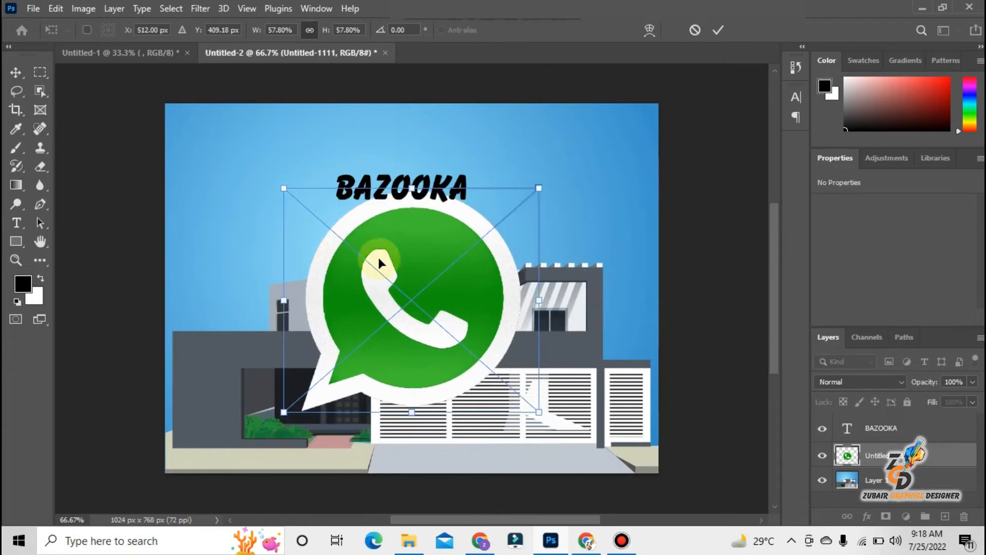
{"action": "left_click", "coordinate": [689, 304]}
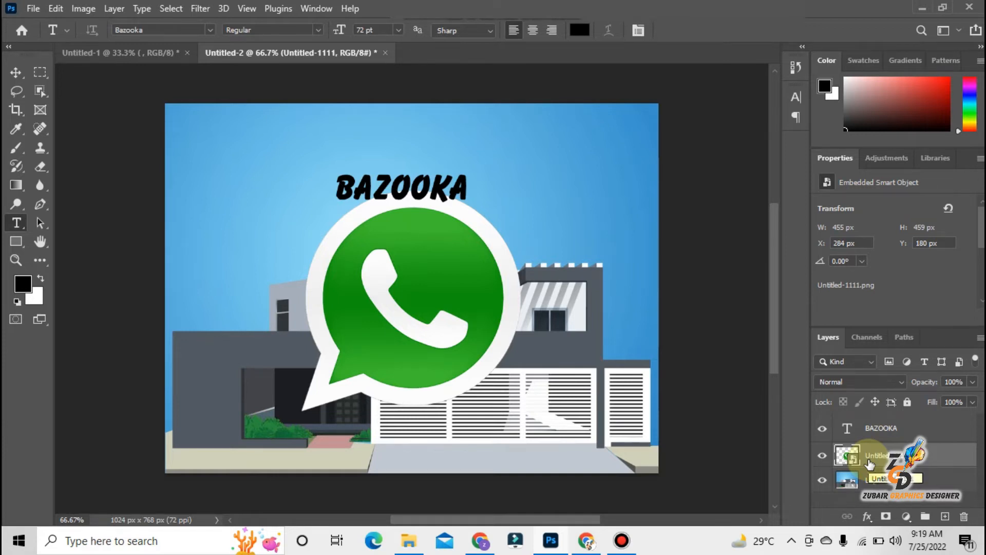
Hide the WhatsApp logo layer, and scale the house image down to about 76% around its centre.
{"action": "left_click", "coordinate": [822, 455]}
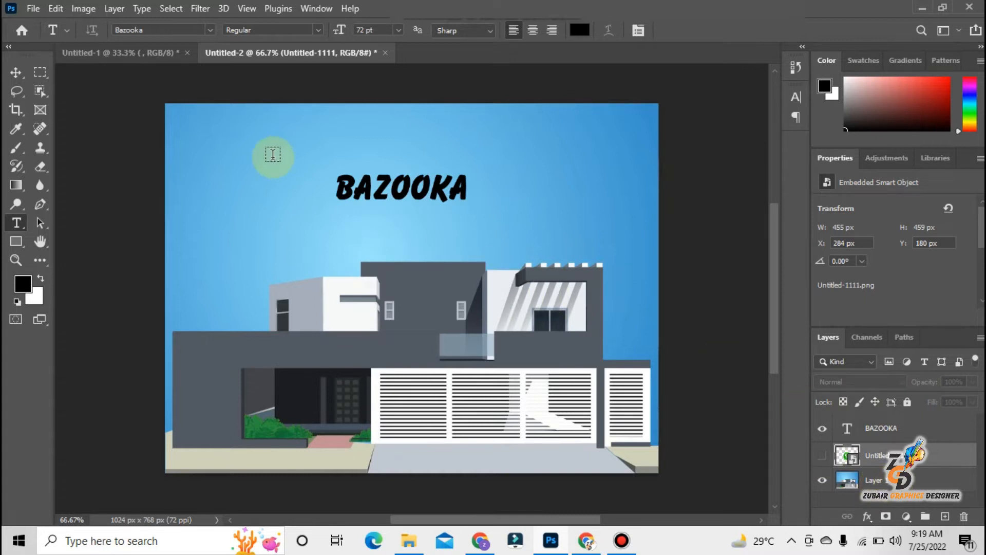
{"action": "left_click", "coordinate": [15, 72]}
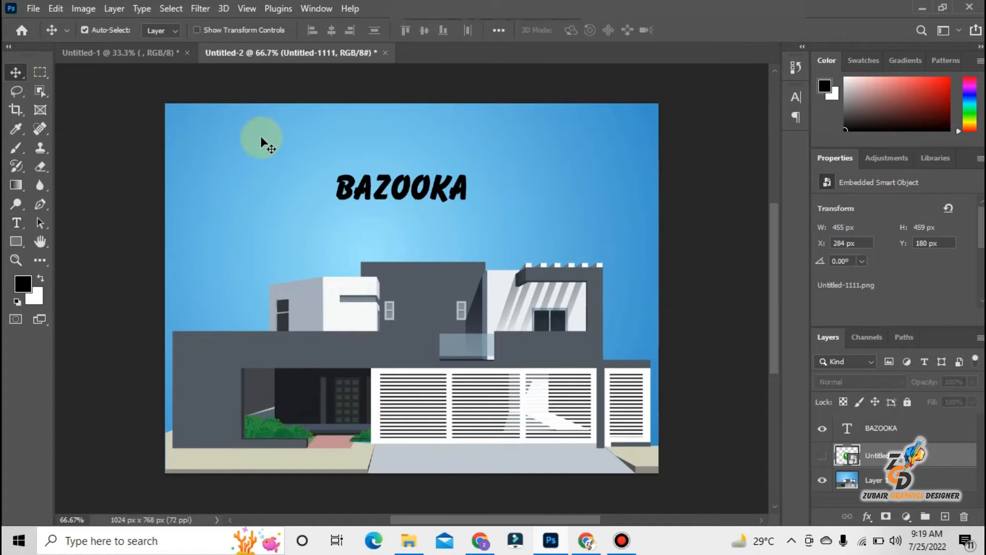
{"action": "left_click", "coordinate": [283, 153]}
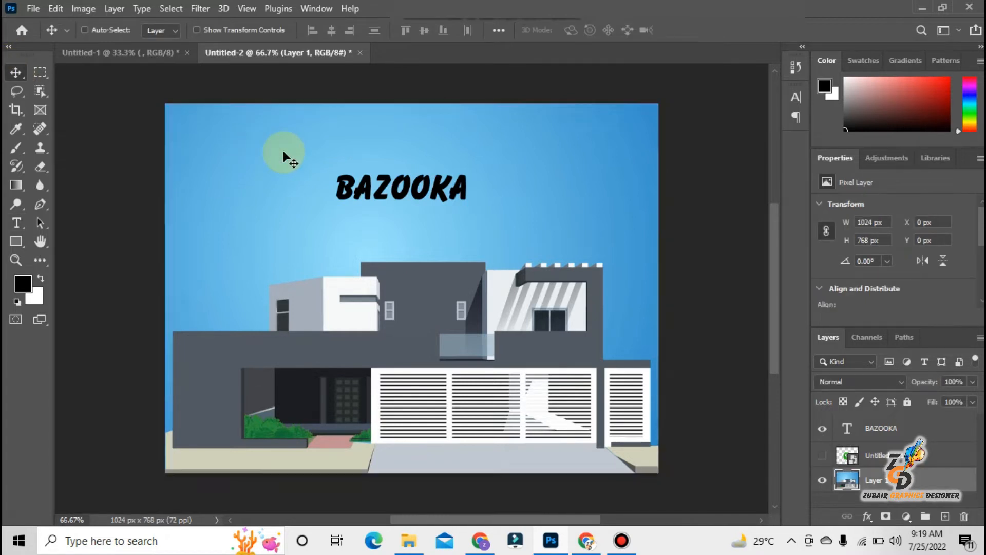
{"action": "key", "text": "ctrl+t"}
{"action": "left_click_drag", "start_coordinate": [164, 103], "coordinate": [298, 216]}
{"action": "left_click_drag", "start_coordinate": [323, 256], "coordinate": [266, 202]}
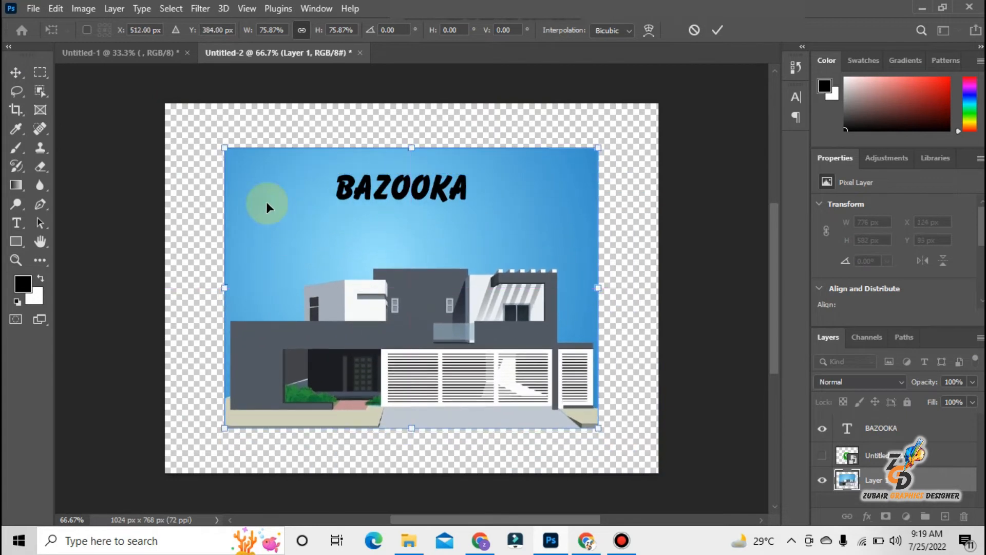
{"action": "key", "text": "Return"}
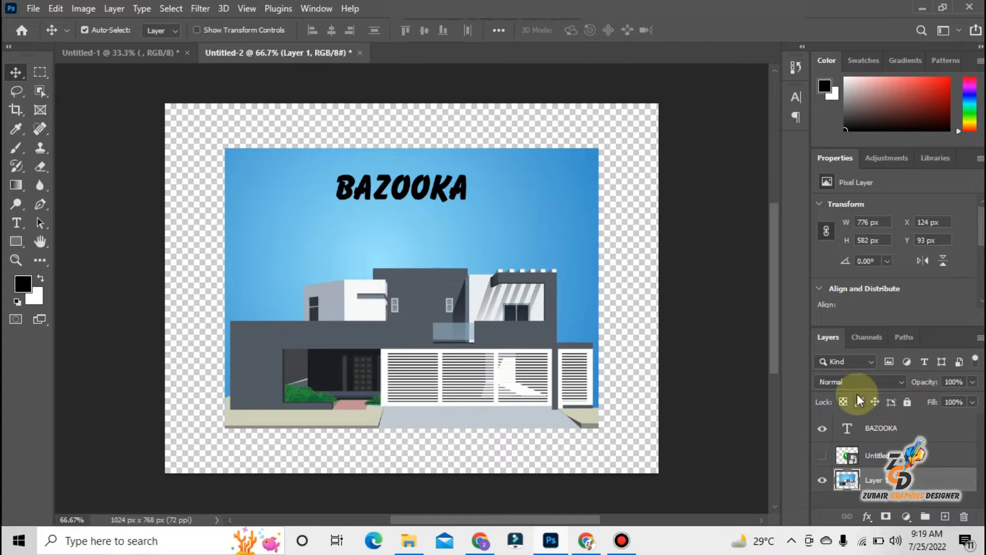
Lock the house layer's transparent pixels, and brush black 50 px strokes across the image and its upper-left corner.
{"action": "left_click", "coordinate": [844, 402]}
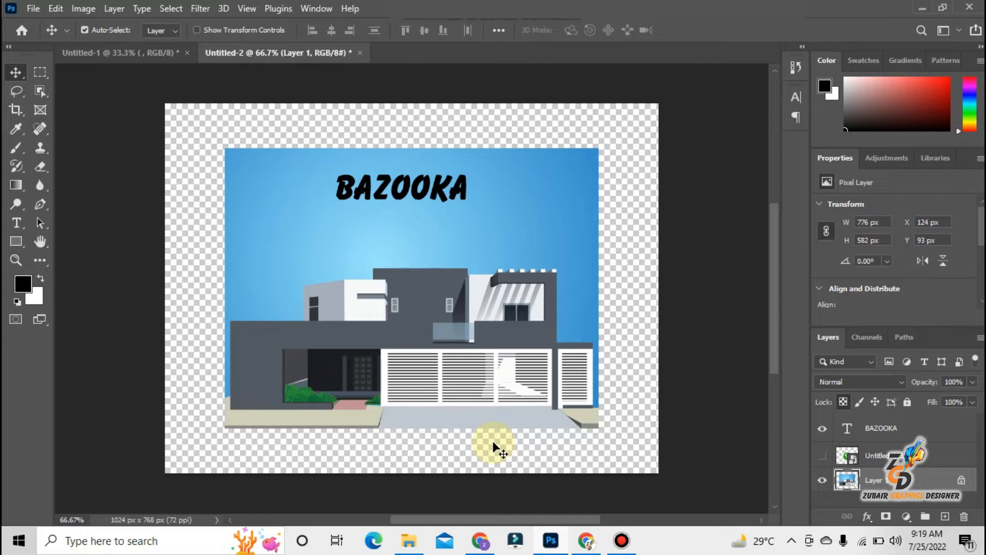
{"action": "left_click", "coordinate": [14, 145]}
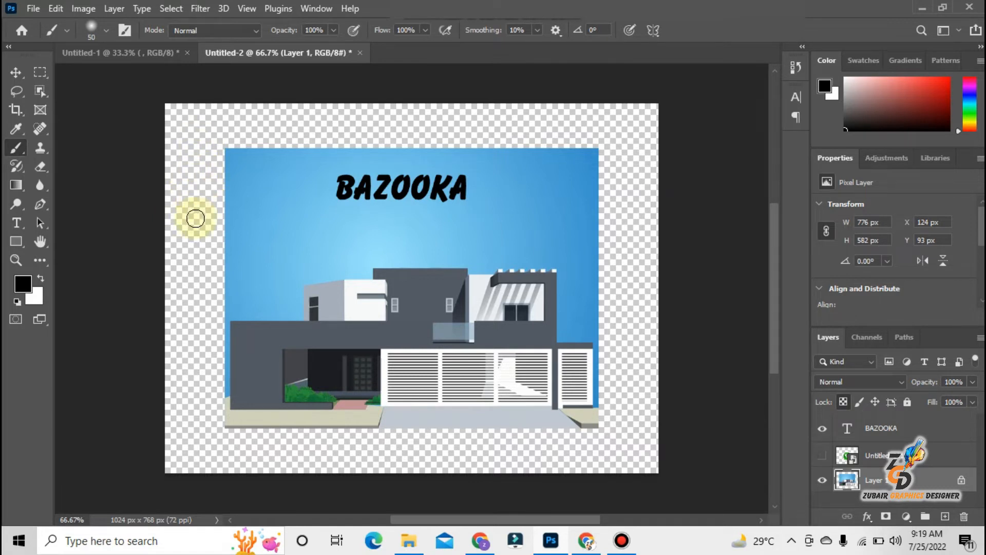
{"action": "left_click_drag", "start_coordinate": [182, 279], "coordinate": [606, 192]}
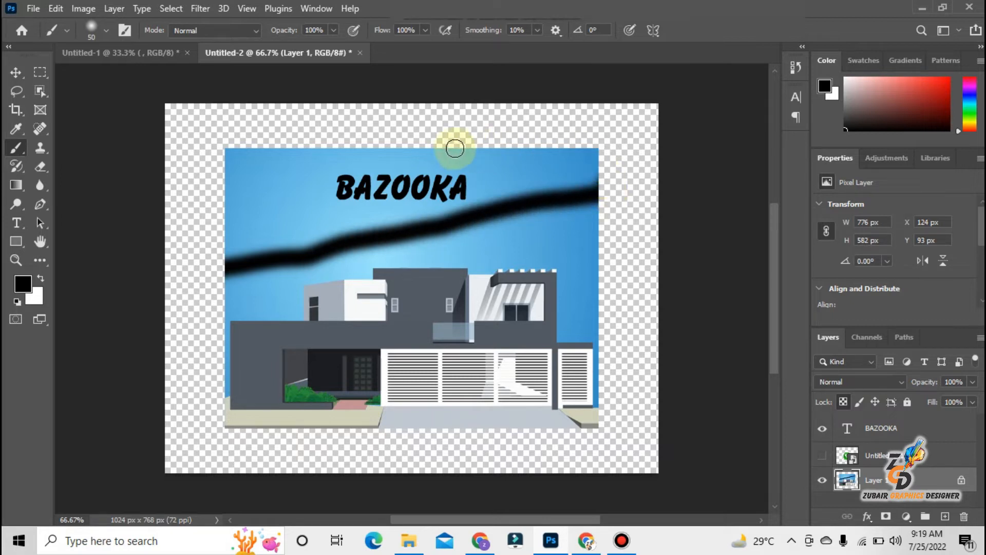
{"action": "left_click_drag", "start_coordinate": [452, 129], "coordinate": [377, 444]}
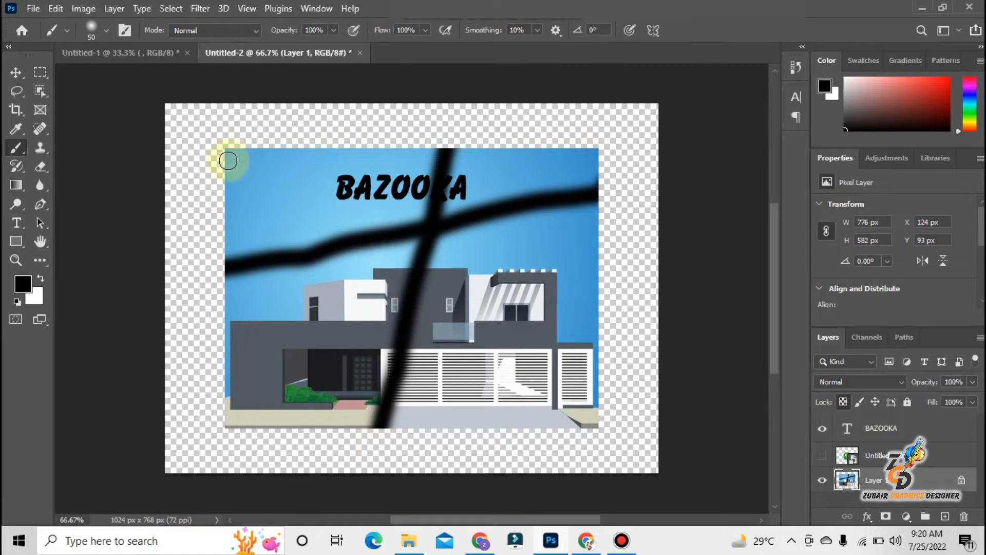
{"action": "mouse_move", "coordinate": [215, 161]}
{"action": "left_mouse_down"}
{"action": "mouse_move", "coordinate": [246, 157]}
{"action": "mouse_move", "coordinate": [224, 187]}
{"action": "mouse_move", "coordinate": [307, 135]}
{"action": "mouse_move", "coordinate": [267, 179]}
{"action": "mouse_move", "coordinate": [338, 123]}
{"action": "mouse_move", "coordinate": [266, 172]}
{"action": "mouse_move", "coordinate": [245, 205]}
{"action": "left_mouse_up"}
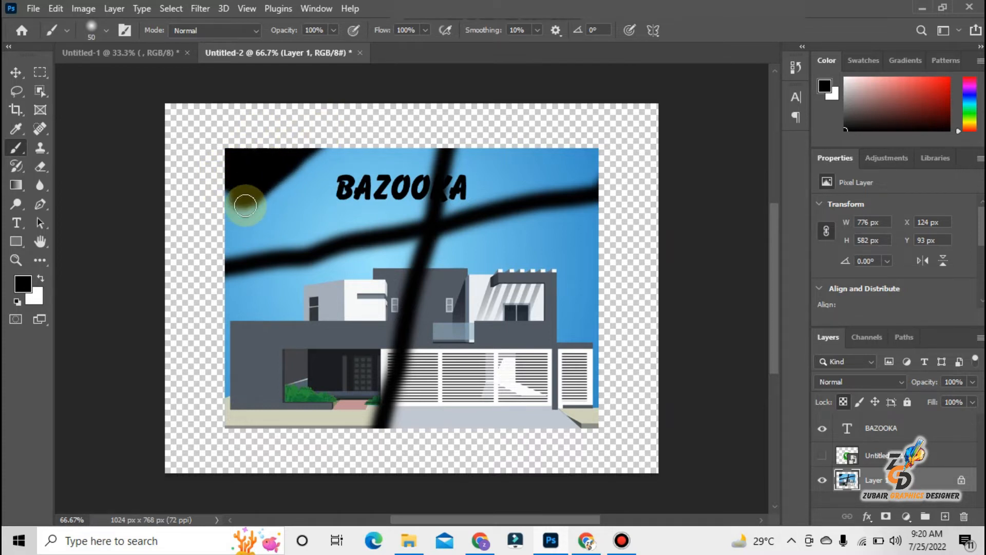
Enlarge the brush to 1000 px and paint the whole house image black.
{"action": "key", "text": "bracketright"}
{"action": "key", "text": "bracketright"}
{"action": "key", "text": "bracketright"}
{"action": "key", "text": "bracketright"}
{"action": "key", "text": "bracketright"}
{"action": "key", "text": "bracketright"}
{"action": "key", "text": "bracketright"}
{"action": "key", "text": "bracketright"}
{"action": "key", "text": "bracketright"}
{"action": "key", "text": "bracketright"}
{"action": "key", "text": "bracketright"}
{"action": "key", "text": "bracketright"}
{"action": "key", "text": "bracketright"}
{"action": "key", "text": "bracketright"}
{"action": "key", "text": "bracketright"}
{"action": "key", "text": "bracketright"}
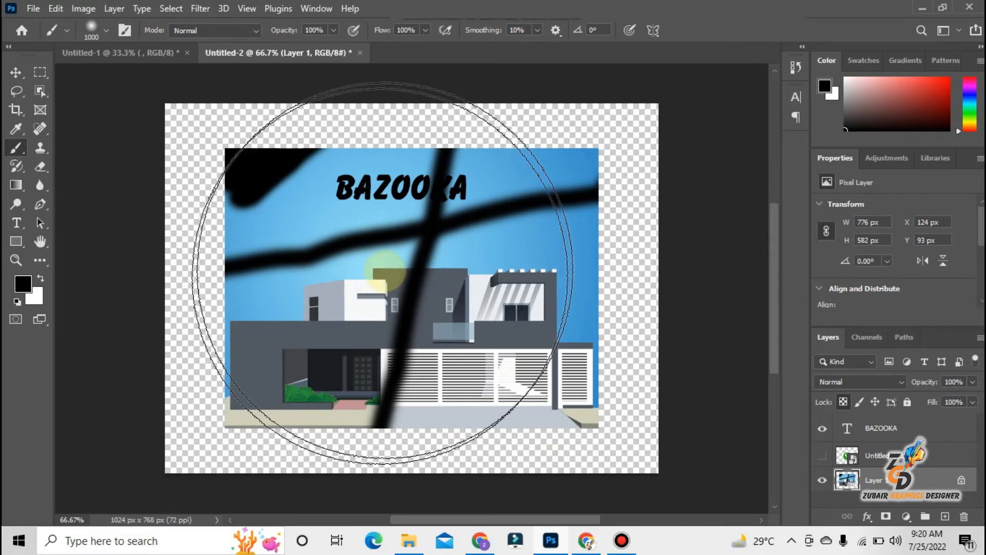
{"action": "mouse_move", "coordinate": [375, 292]}
{"action": "left_mouse_down"}
{"action": "mouse_move", "coordinate": [346, 294]}
{"action": "mouse_move", "coordinate": [327, 277]}
{"action": "mouse_move", "coordinate": [303, 277]}
{"action": "mouse_move", "coordinate": [320, 261]}
{"action": "mouse_move", "coordinate": [411, 331]}
{"action": "mouse_move", "coordinate": [465, 247]}
{"action": "mouse_move", "coordinate": [442, 192]}
{"action": "mouse_move", "coordinate": [436, 101]}
{"action": "mouse_move", "coordinate": [457, 299]}
{"action": "mouse_move", "coordinate": [447, 169]}
{"action": "mouse_move", "coordinate": [489, 296]}
{"action": "mouse_move", "coordinate": [509, 261]}
{"action": "mouse_move", "coordinate": [489, 94]}
{"action": "mouse_move", "coordinate": [218, 210]}
{"action": "mouse_move", "coordinate": [233, 318]}
{"action": "left_mouse_up"}
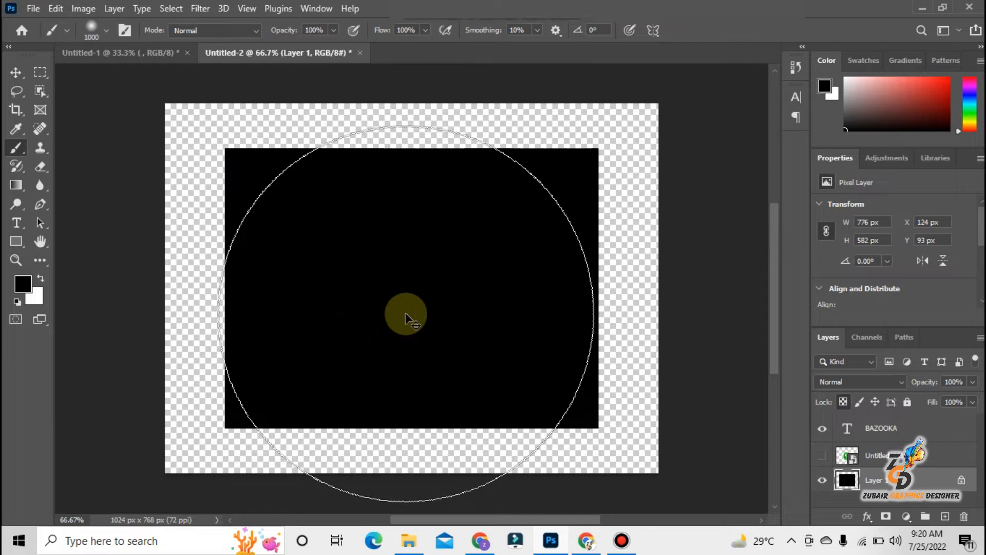
Undo the black brush strokes and the transparency lock on the house layer.
{"action": "key", "text": "ctrl+z"}
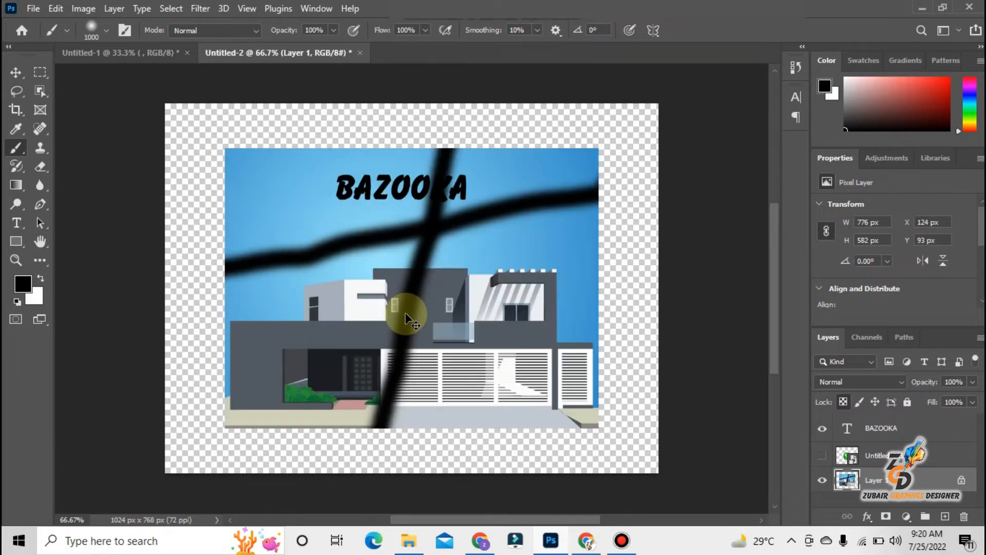
{"action": "key", "text": "ctrl+z"}
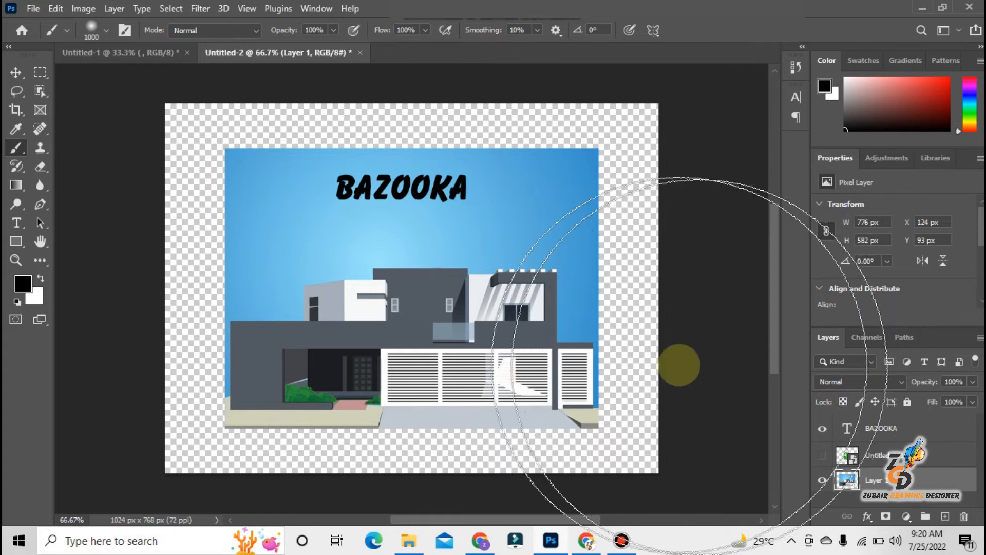
Paint black over the unlocked house layer and the transparent area beside it with the 1000 px brush, and undo the strokes.
{"action": "left_click", "coordinate": [628, 351]}
{"action": "mouse_move", "coordinate": [624, 353]}
{"action": "left_mouse_down"}
{"action": "mouse_move", "coordinate": [418, 283]}
{"action": "mouse_move", "coordinate": [319, 267]}
{"action": "left_mouse_up"}
{"action": "key", "text": "ctrl+z"}
{"action": "key", "text": "ctrl+z"}
{"action": "key", "text": "ctrl+z"}
{"action": "key", "text": "ctrl+z"}
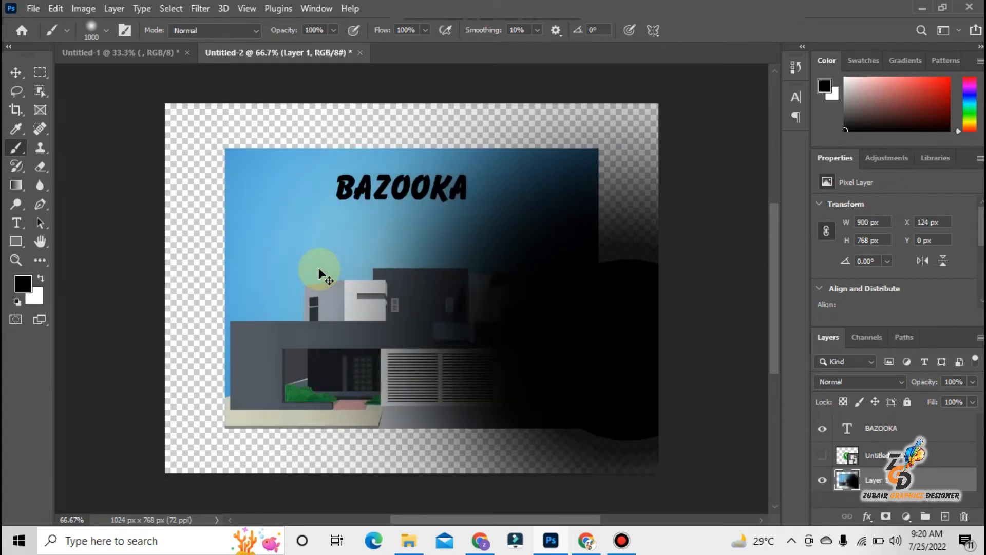
{"action": "key", "text": "ctrl+z"}
{"action": "key", "text": "ctrl+z"}
{"action": "key", "text": "ctrl+z"}
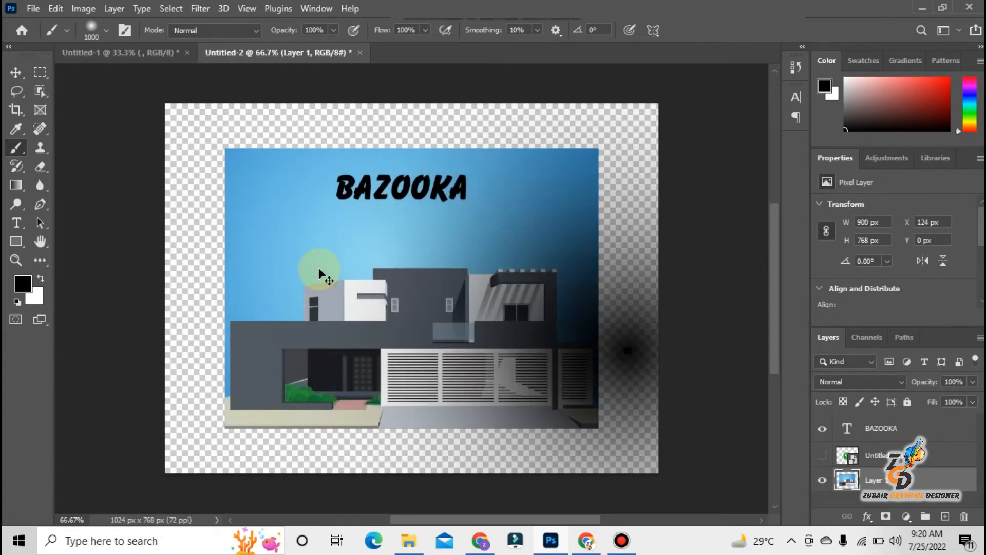
{"action": "key", "text": "ctrl+z"}
Reduce the brush size to 300 px and lock the image pixels of the house layer.
{"action": "key", "text": "bracketleft"}
{"action": "key", "text": "bracketleft"}
{"action": "key", "text": "bracketleft"}
{"action": "key", "text": "bracketleft"}
{"action": "key", "text": "bracketleft"}
{"action": "key", "text": "bracketleft"}
{"action": "key", "text": "bracketleft"}
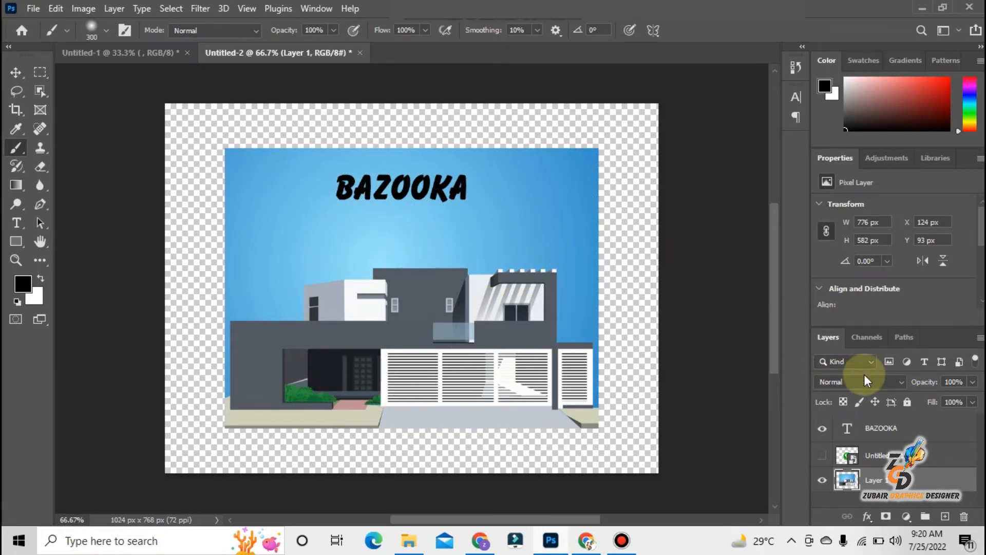
{"action": "left_click", "coordinate": [860, 402]}
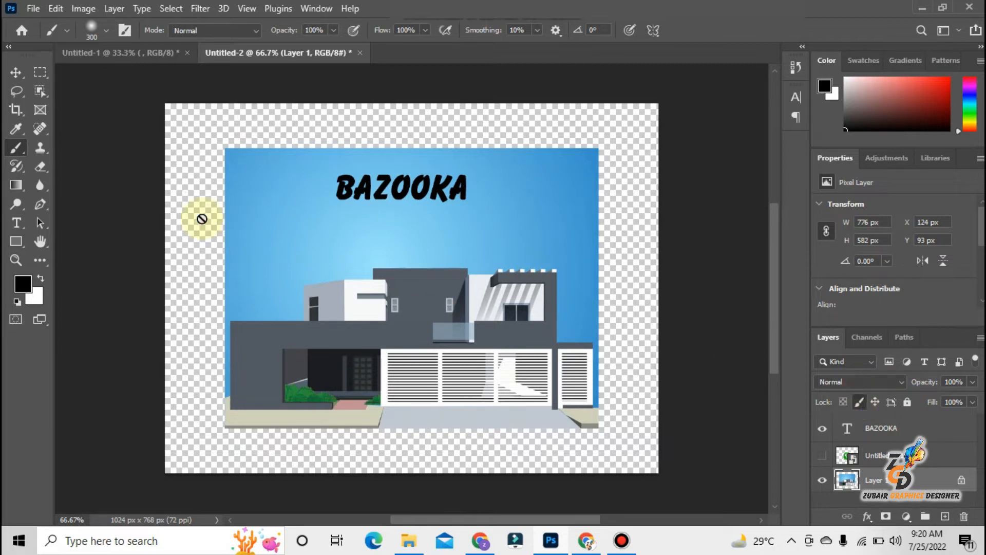
Try to paint on the sky of the pixel-locked house layer with the Brush tool.
{"action": "left_click", "coordinate": [243, 199]}
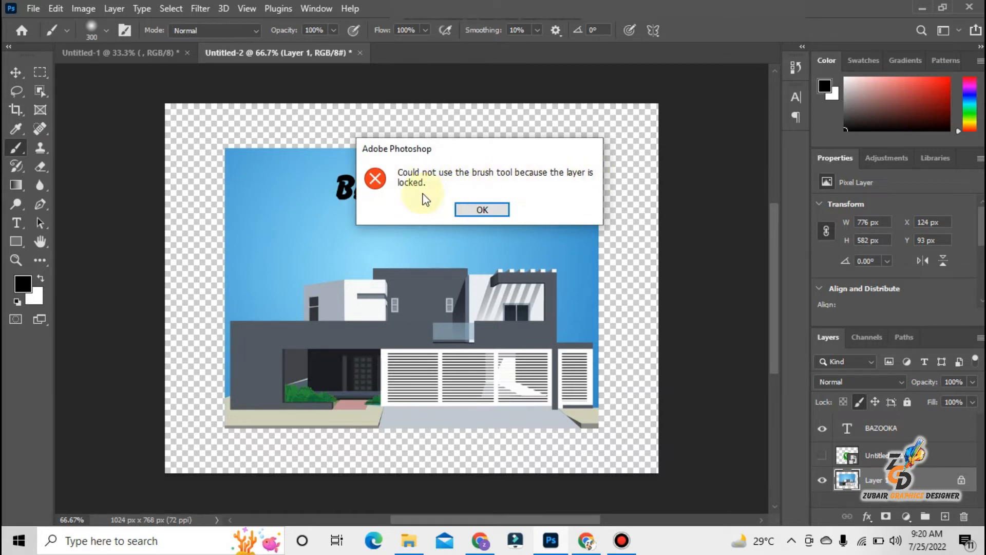
{"action": "left_click", "coordinate": [478, 210]}
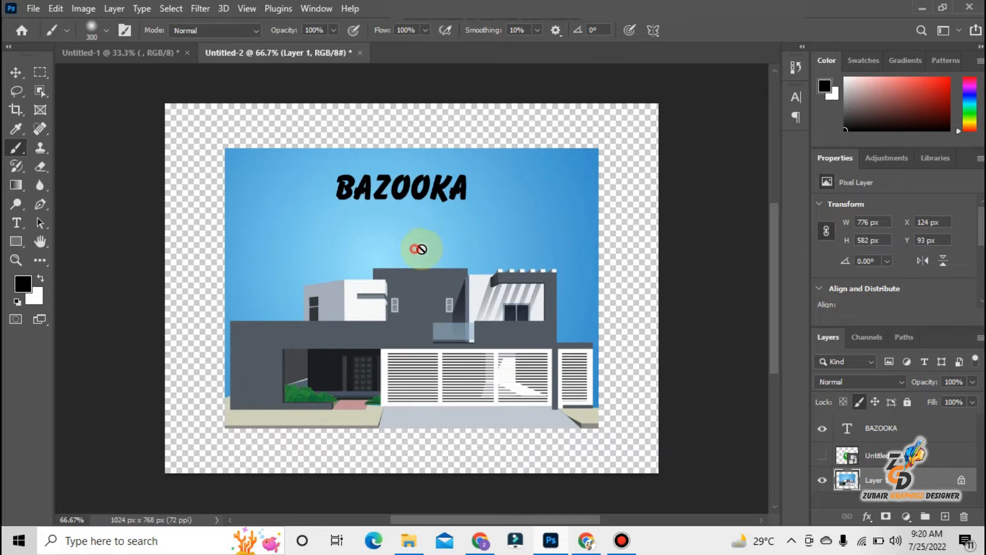
{"action": "left_click", "coordinate": [418, 250]}
{"action": "left_click", "coordinate": [479, 209]}
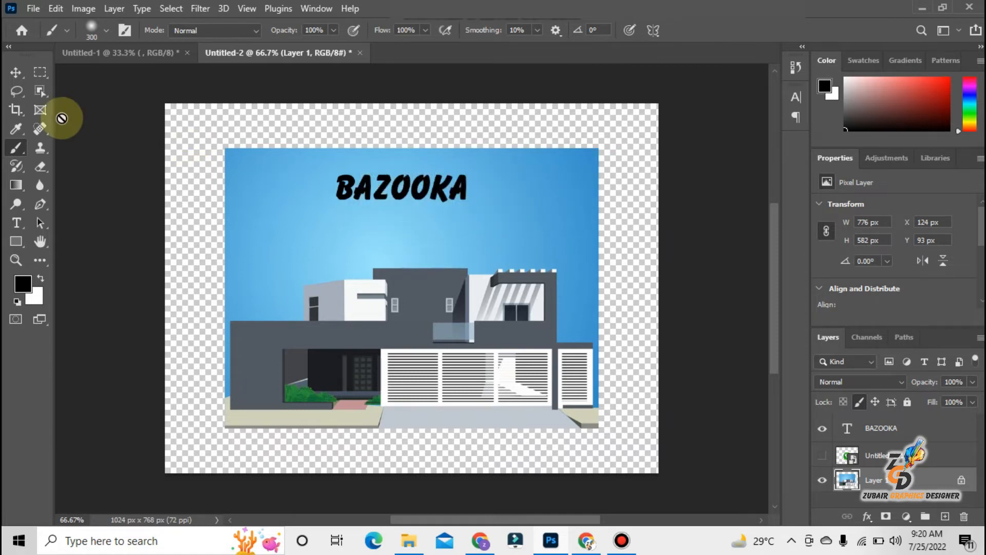
Scale the house image back up with Free Transform until it fills the whole canvas.
{"action": "left_click", "coordinate": [16, 72]}
{"action": "mouse_move", "coordinate": [291, 235]}
{"action": "left_mouse_down"}
{"action": "mouse_move", "coordinate": [323, 244]}
{"action": "mouse_move", "coordinate": [290, 236]}
{"action": "left_mouse_up"}
{"action": "key", "text": "ctrl+t"}
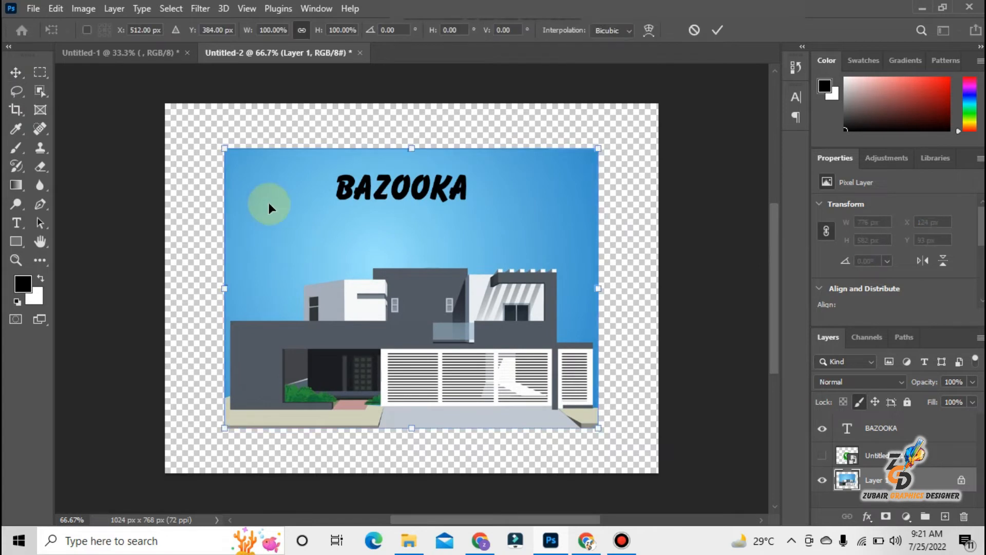
{"action": "left_click_drag", "start_coordinate": [225, 147], "coordinate": [165, 102]}
{"action": "left_click_drag", "start_coordinate": [598, 428], "coordinate": [666, 474]}
{"action": "key", "text": "Return"}
Add a 72 pt text layer with the placeholder LOREM IPSUM just below BAZOOKA.
{"action": "left_click", "coordinate": [17, 223]}
{"action": "left_click", "coordinate": [277, 218]}
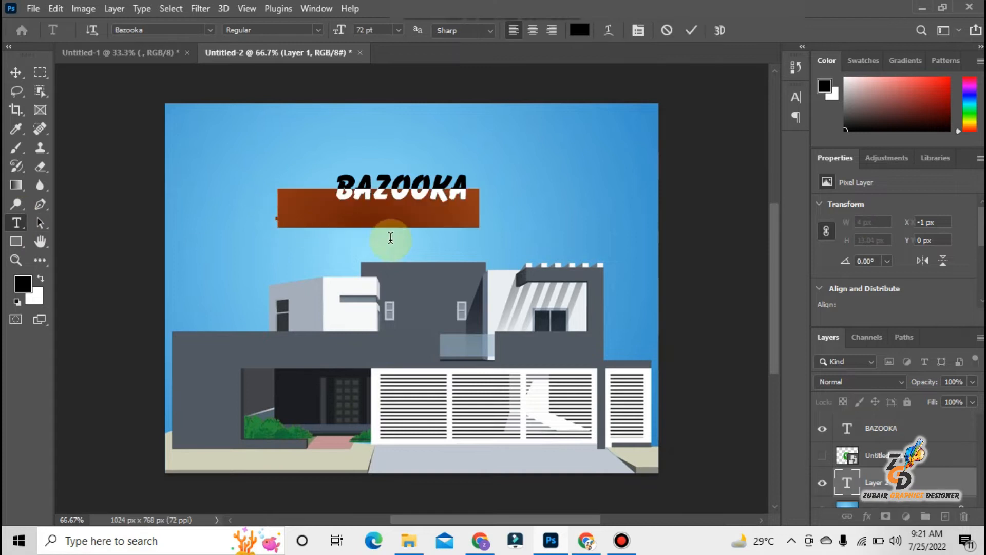
{"action": "left_click_drag", "start_coordinate": [399, 295], "coordinate": [410, 322]}
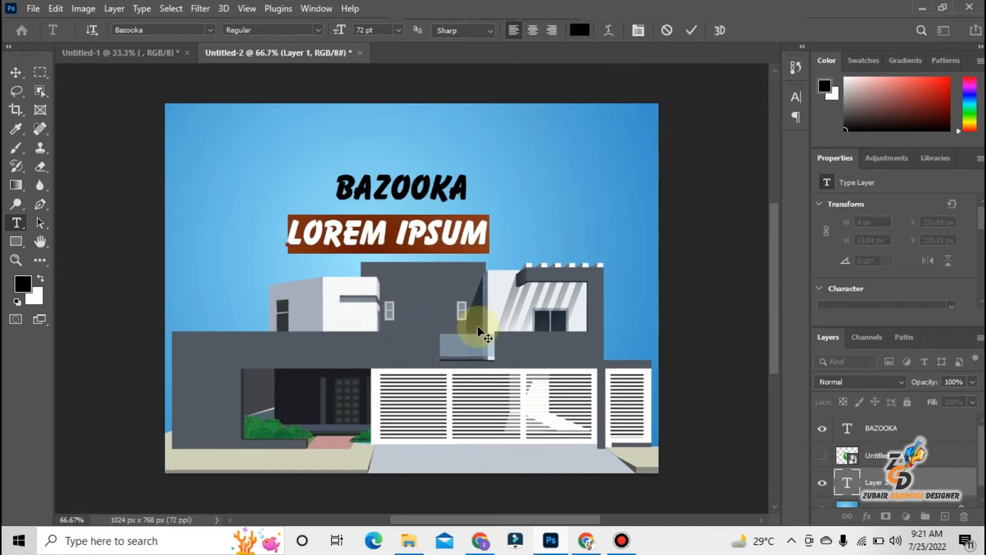
{"action": "left_click", "coordinate": [735, 195]}
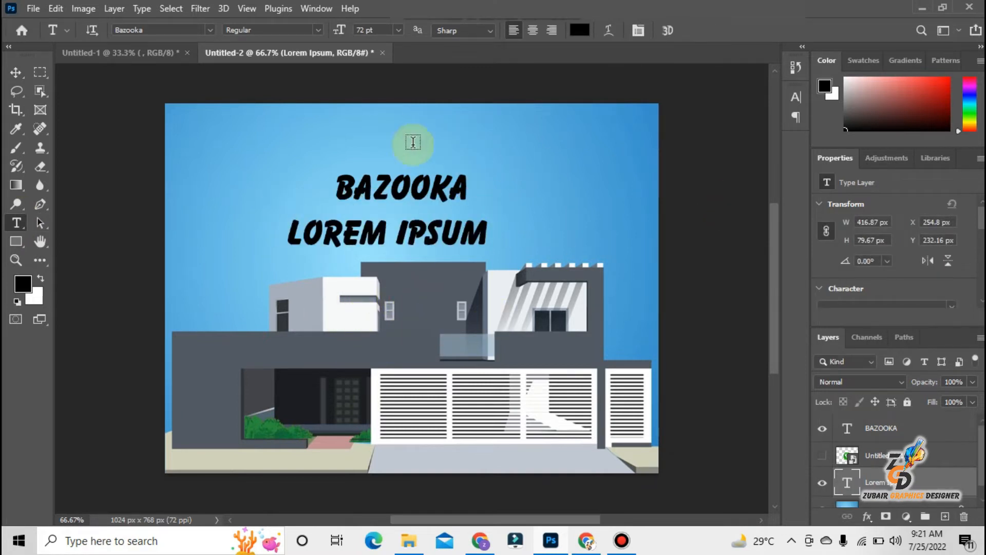
Select the house layer and unlock its image pixels.
{"action": "left_click", "coordinate": [14, 150]}
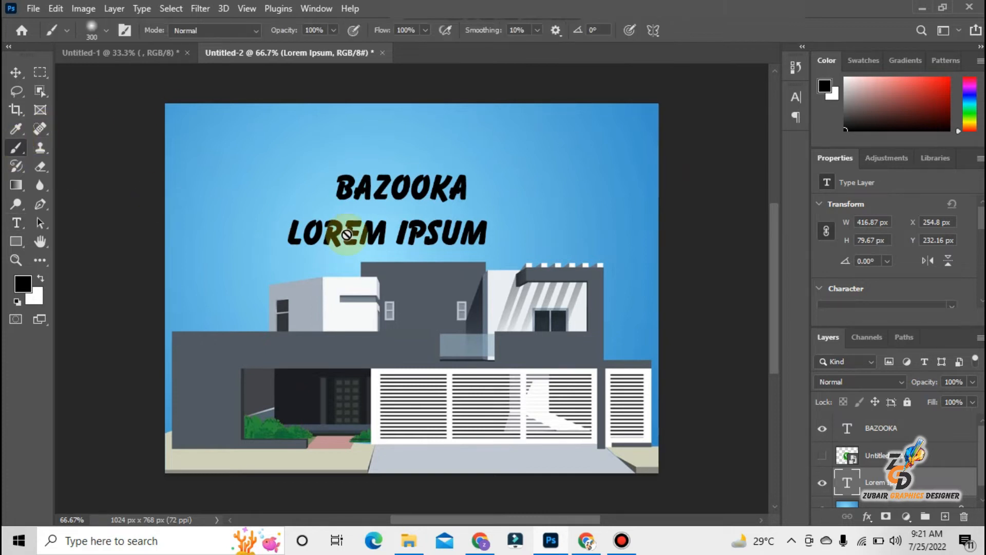
{"action": "left_click", "coordinate": [17, 74]}
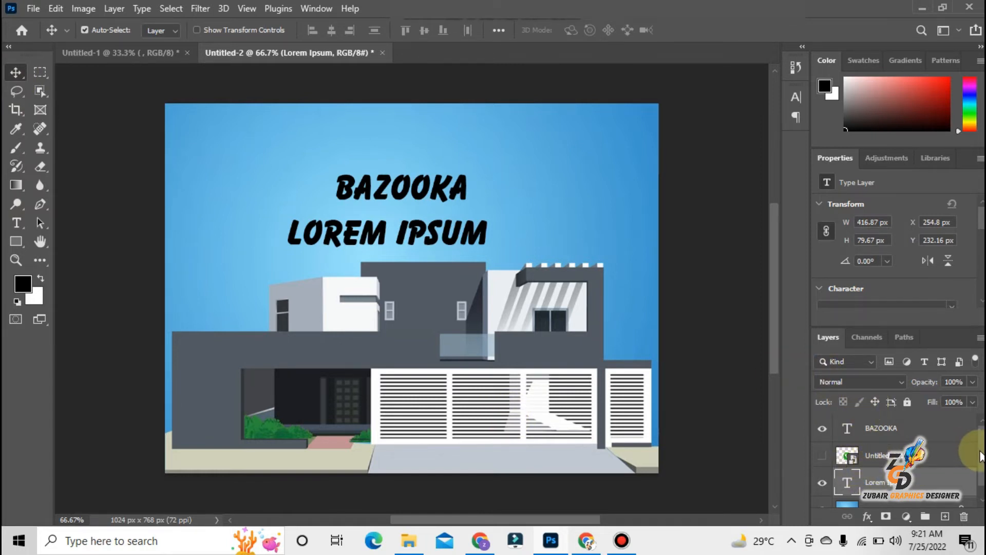
{"action": "scroll", "coordinate": [940, 472], "scroll_direction": "down", "scroll_amount": 1}
{"action": "left_click", "coordinate": [939, 494]}
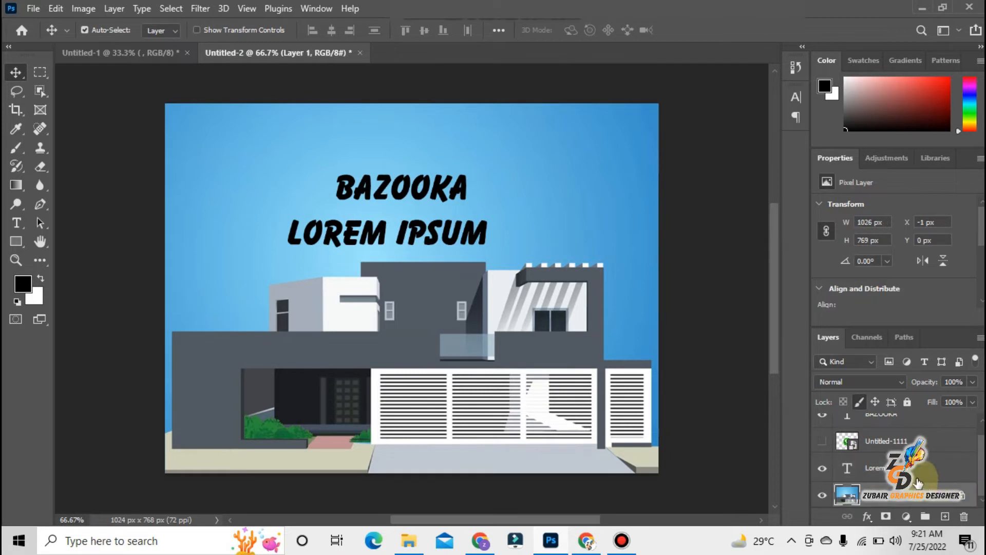
{"action": "left_click", "coordinate": [860, 402]}
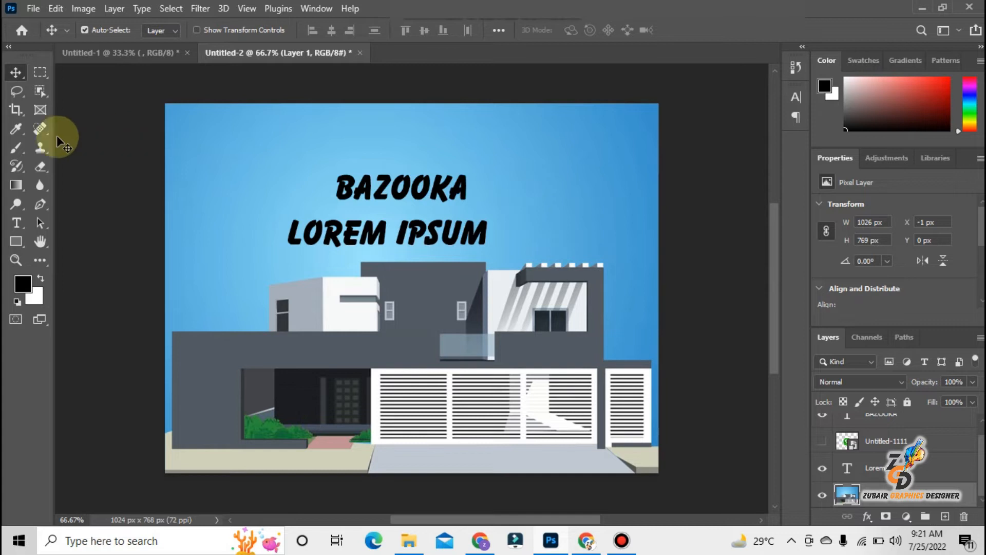
Paint black 300 px brush spots in the upper-left sky of the house layer and undo them.
{"action": "left_click", "coordinate": [16, 148]}
{"action": "left_click", "coordinate": [199, 144]}
{"action": "left_click", "coordinate": [205, 163]}
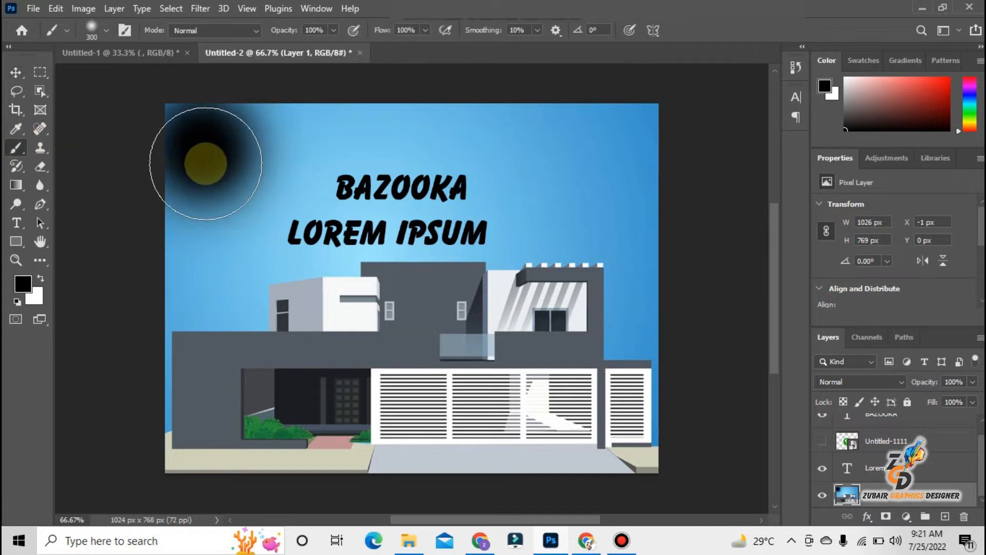
{"action": "left_click", "coordinate": [206, 169]}
{"action": "key", "text": "ctrl+z"}
{"action": "key", "text": "ctrl+z"}
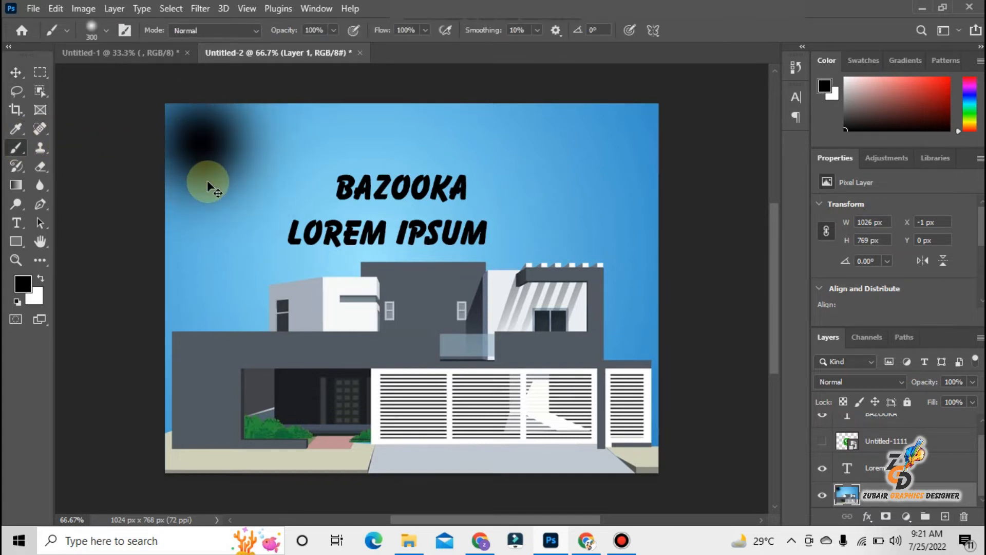
{"action": "key", "text": "ctrl+z"}
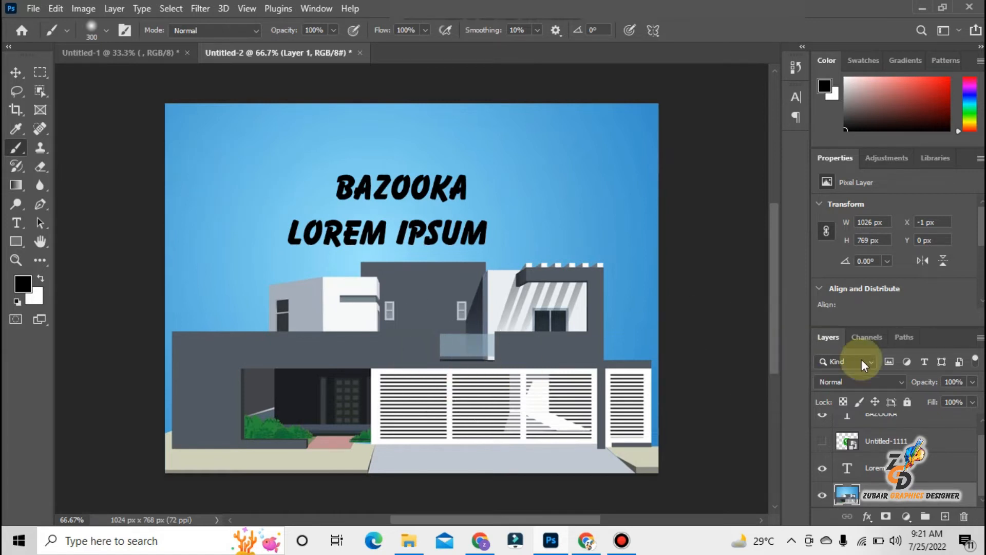
Lock the position of the house layer and try to move the image with the Move tool.
{"action": "left_click", "coordinate": [874, 403]}
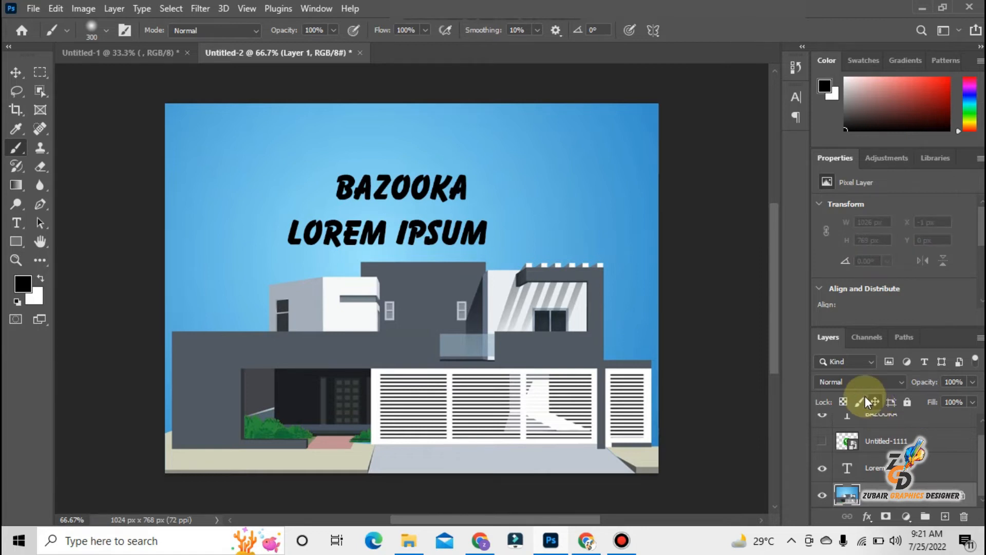
{"action": "left_click", "coordinate": [14, 74]}
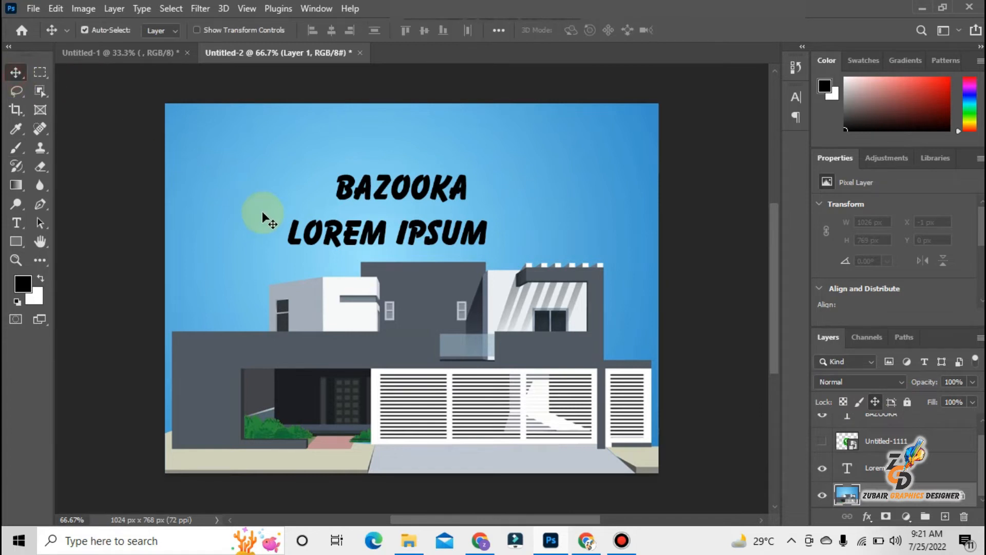
{"action": "left_click", "coordinate": [247, 192]}
{"action": "left_click", "coordinate": [220, 198]}
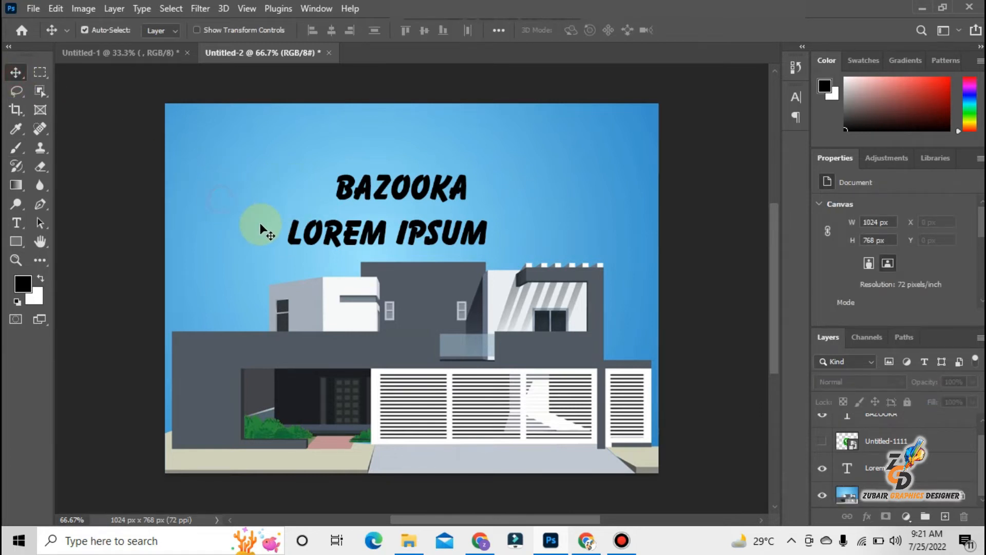
{"action": "left_click", "coordinate": [267, 231]}
{"action": "left_click_drag", "start_coordinate": [276, 246], "coordinate": [264, 233]}
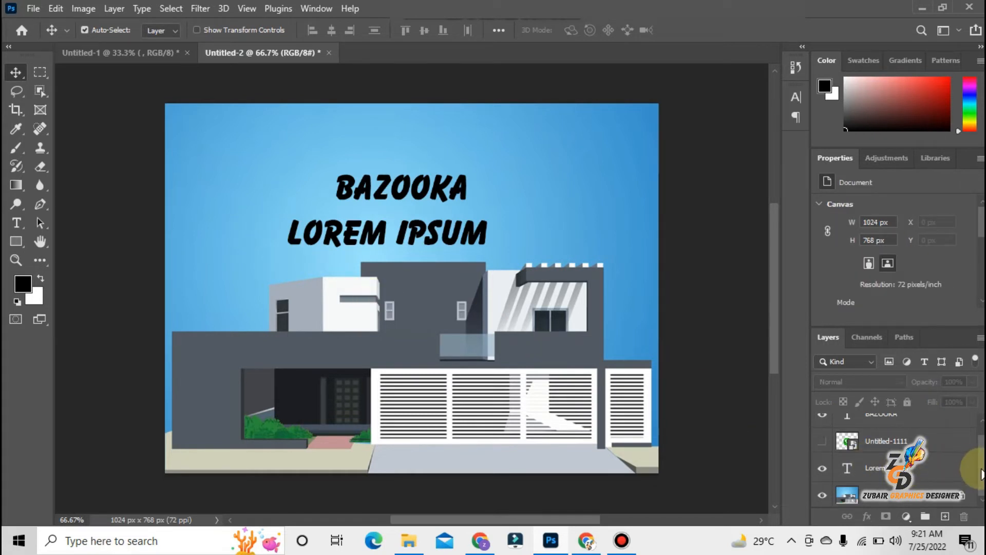
Move the BAZOOKA text up and slightly left to about X 327 px, Y 89 px, and lock its position.
{"action": "scroll", "coordinate": [981, 474], "scroll_direction": "up", "scroll_amount": 2}
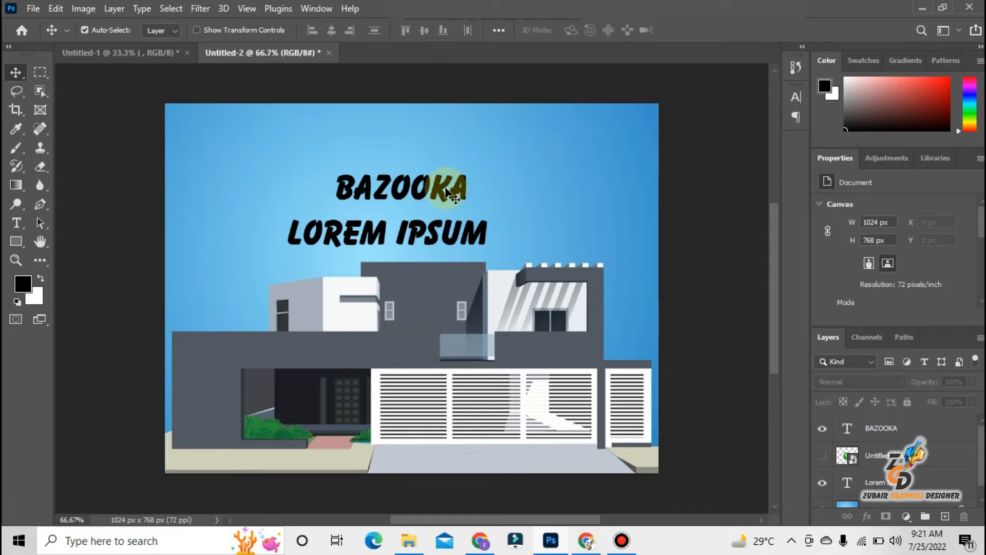
{"action": "left_click_drag", "start_coordinate": [428, 194], "coordinate": [425, 164]}
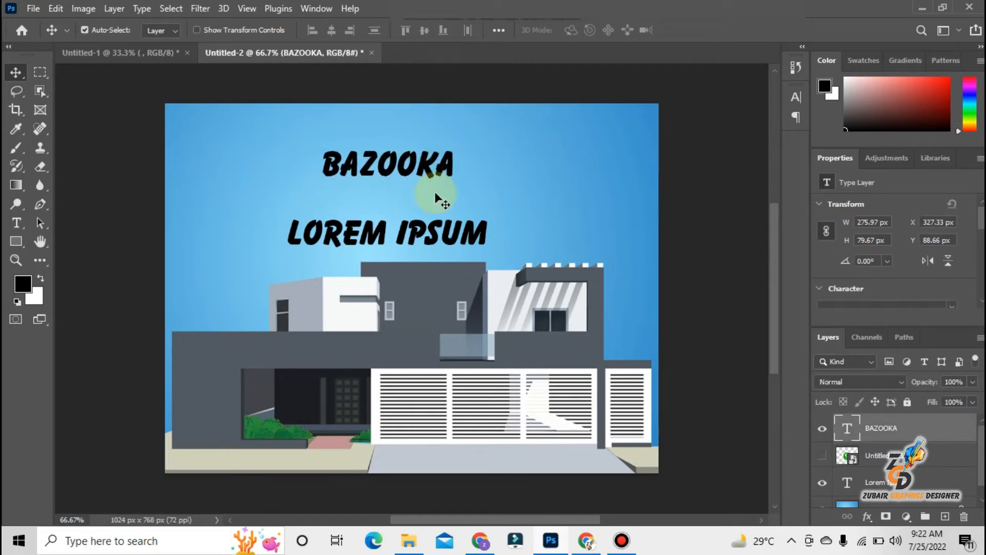
{"action": "left_click", "coordinate": [880, 400]}
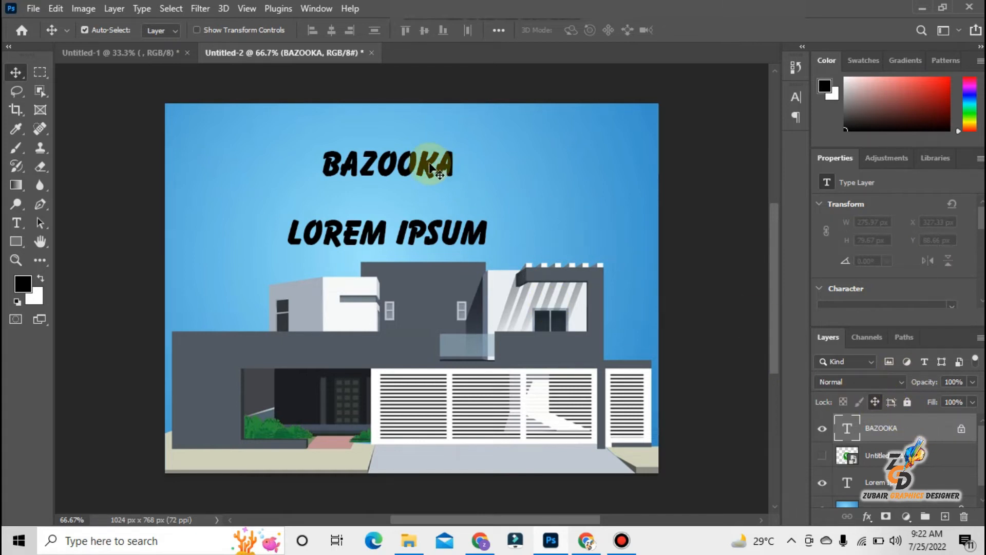
Try to move the locked BAZOOKA text, and unlock its position to lower it to about Y 132 px.
{"action": "left_click_drag", "start_coordinate": [432, 164], "coordinate": [439, 163]}
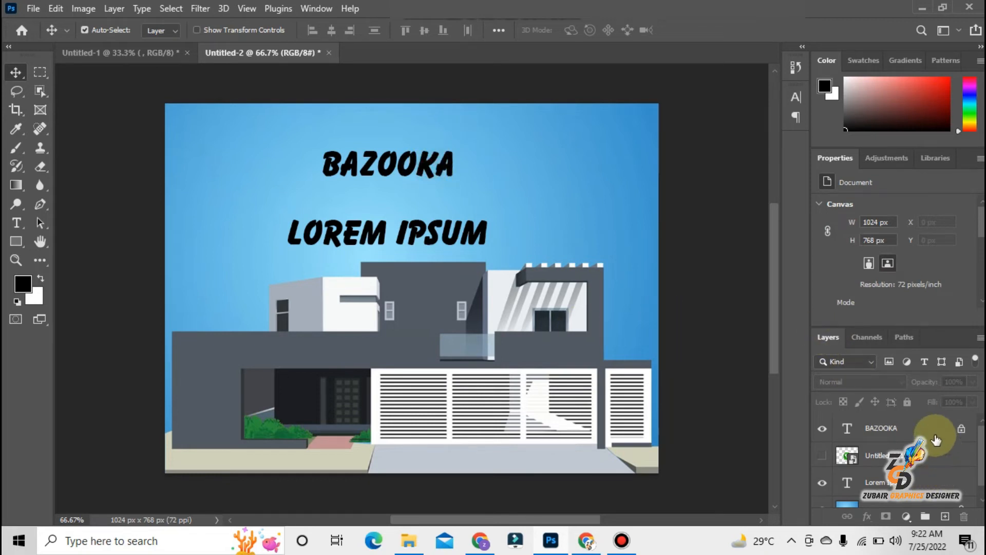
{"action": "left_click", "coordinate": [882, 418]}
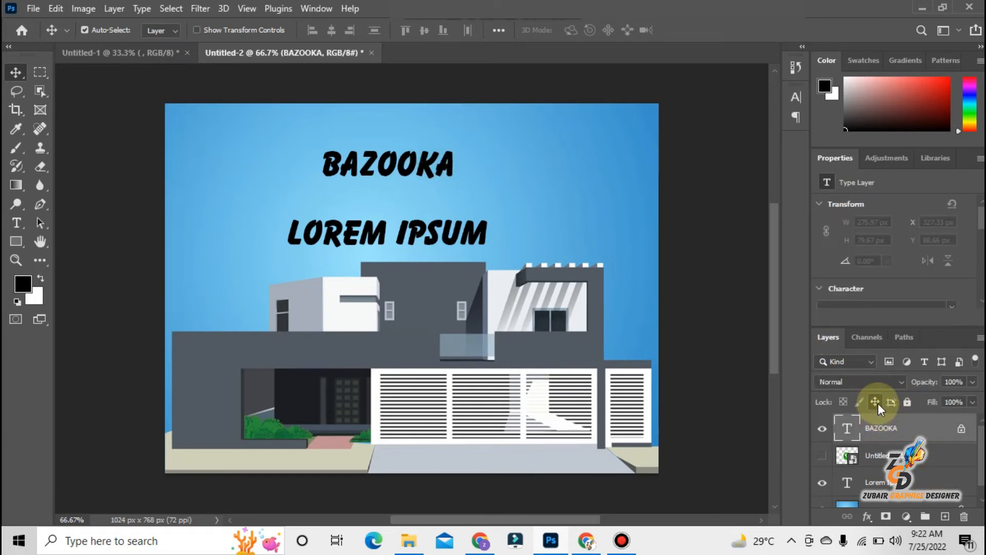
{"action": "left_click", "coordinate": [876, 402]}
{"action": "left_click_drag", "start_coordinate": [422, 172], "coordinate": [425, 193]}
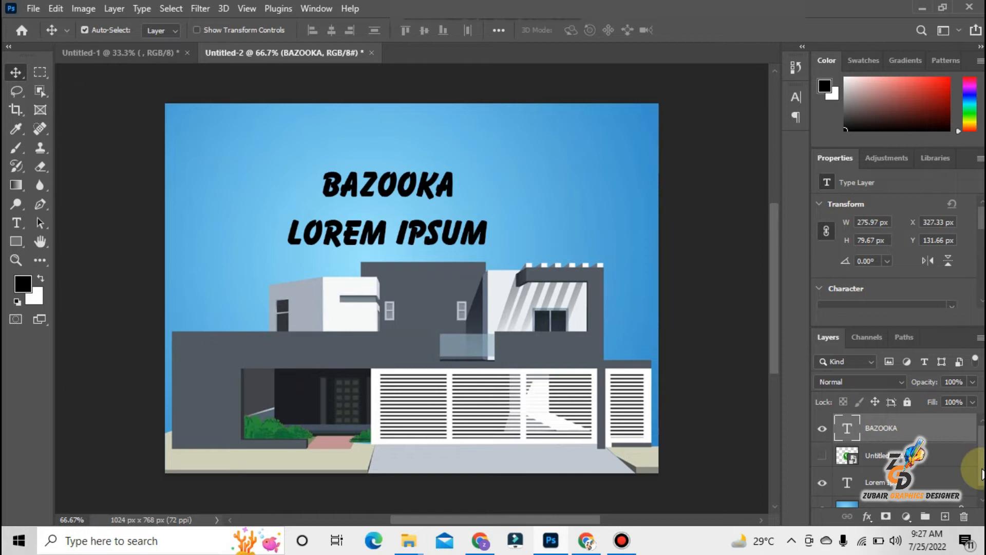
Unlock the position of the house layer and nudge the image right to X 0 px.
{"action": "scroll", "coordinate": [953, 481], "scroll_direction": "down", "scroll_amount": 1}
{"action": "left_click", "coordinate": [913, 488]}
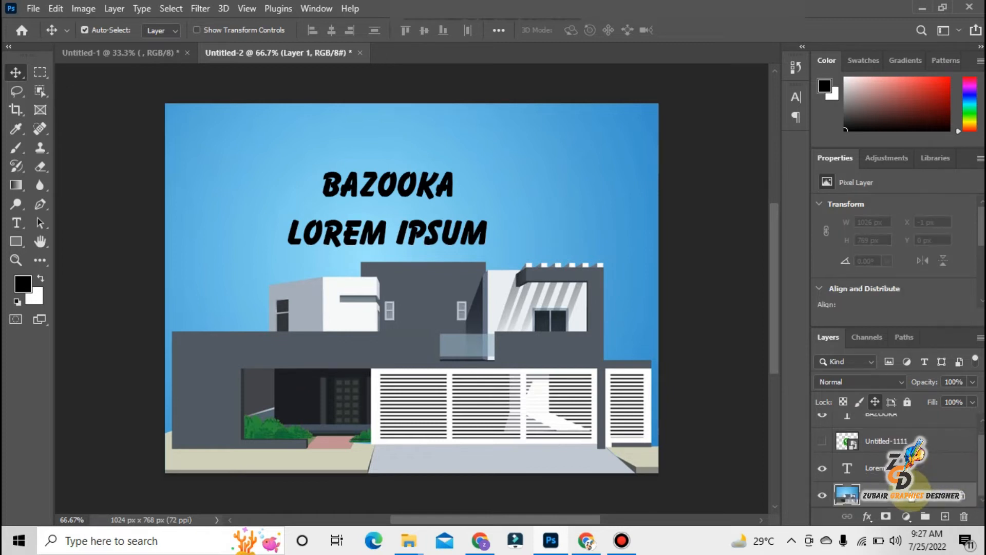
{"action": "left_click", "coordinate": [875, 401]}
{"action": "mouse_move", "coordinate": [647, 321]}
{"action": "left_mouse_down"}
{"action": "mouse_move", "coordinate": [625, 313]}
{"action": "mouse_move", "coordinate": [652, 333]}
{"action": "mouse_move", "coordinate": [650, 324]}
{"action": "left_mouse_up"}
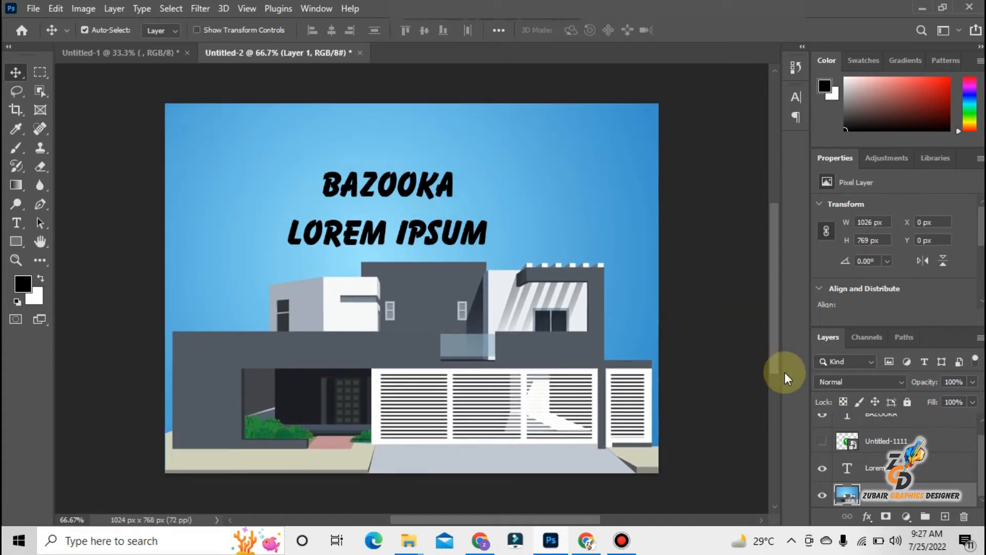
Lock the house layer's position again and try to move the image.
{"action": "left_click", "coordinate": [875, 401]}
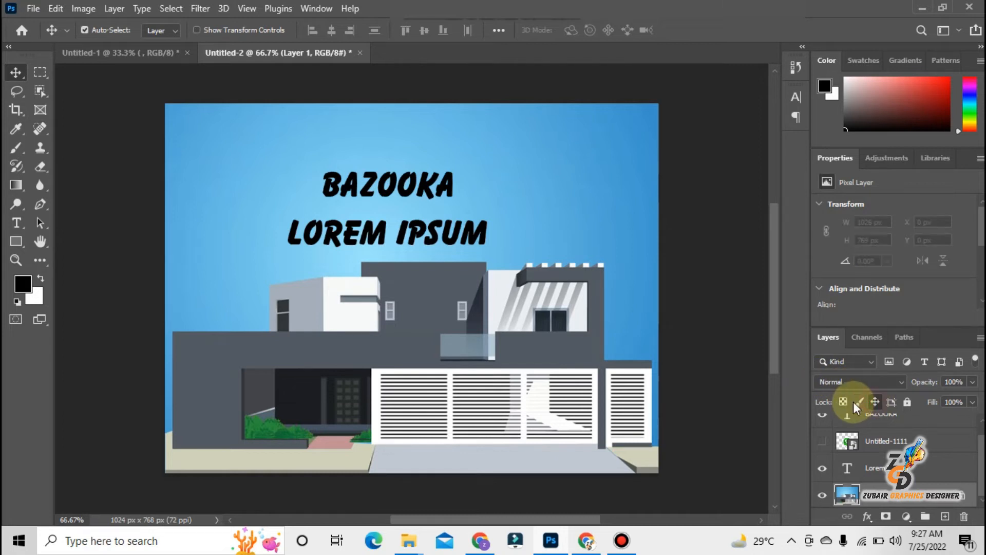
{"action": "left_click", "coordinate": [604, 398]}
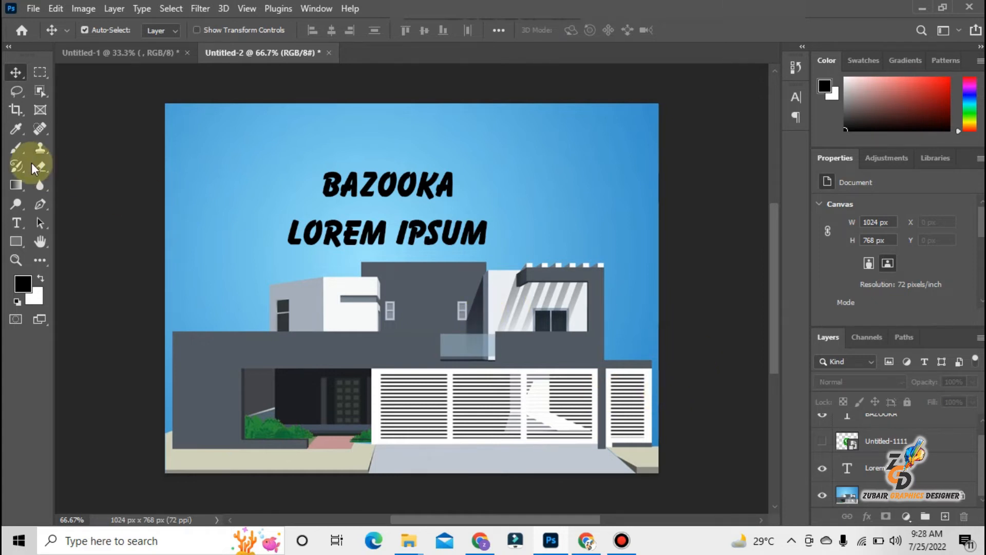
Paint a black brush stroke over the middle of the position-locked house, and undo both the stroke and the position lock.
{"action": "left_click", "coordinate": [17, 148]}
{"action": "left_click", "coordinate": [211, 165]}
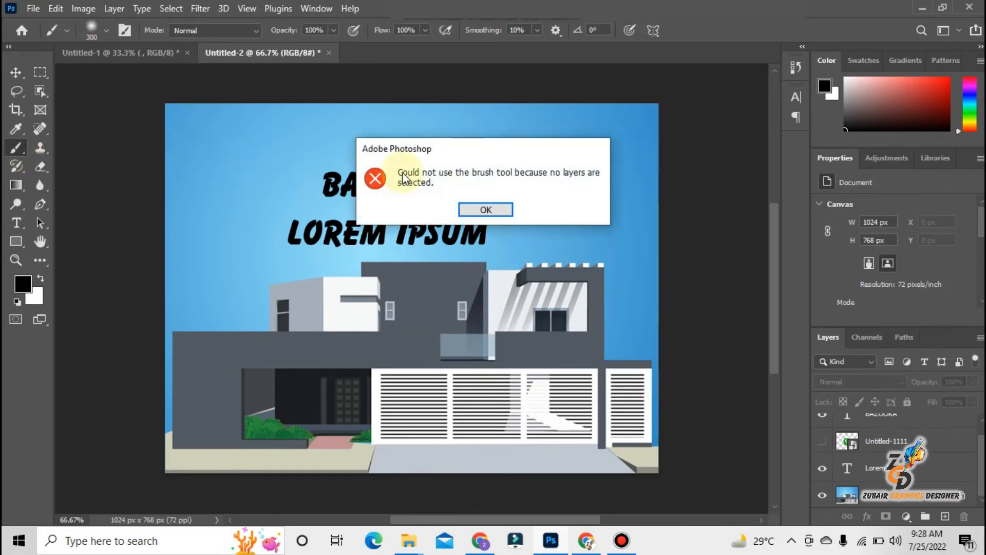
{"action": "left_click", "coordinate": [485, 206]}
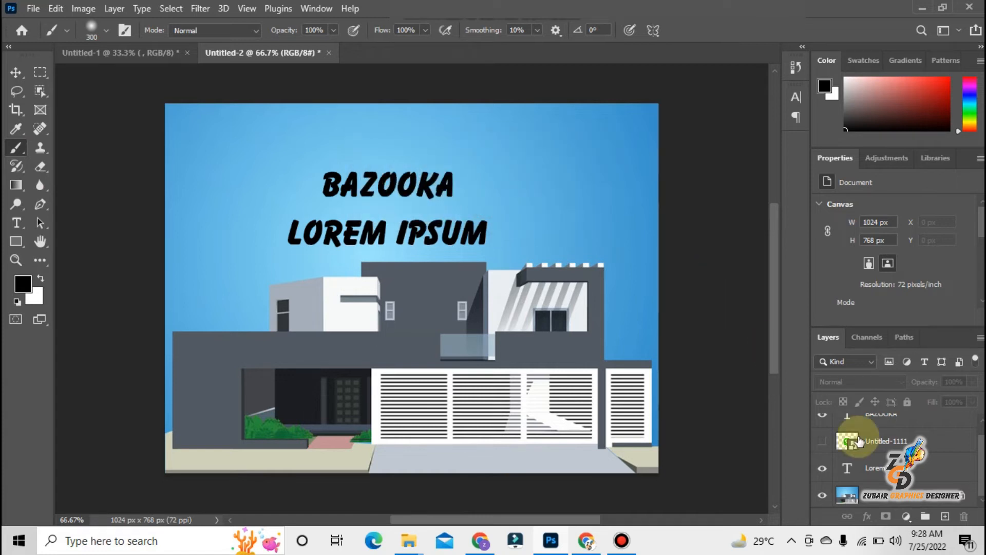
{"action": "left_click", "coordinate": [884, 494]}
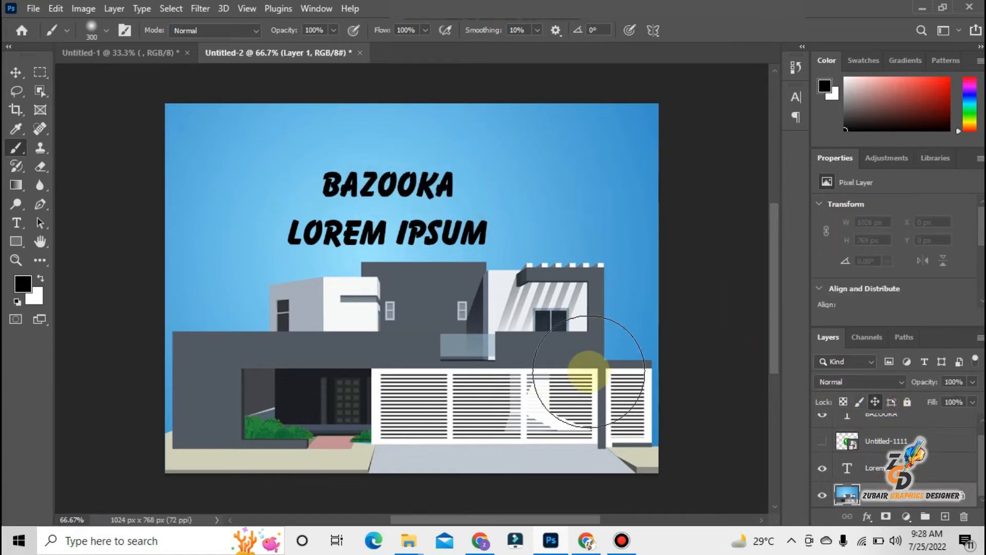
{"action": "mouse_move", "coordinate": [489, 298]}
{"action": "left_mouse_down"}
{"action": "mouse_move", "coordinate": [508, 333]}
{"action": "mouse_move", "coordinate": [518, 332]}
{"action": "mouse_move", "coordinate": [479, 347]}
{"action": "left_mouse_up"}
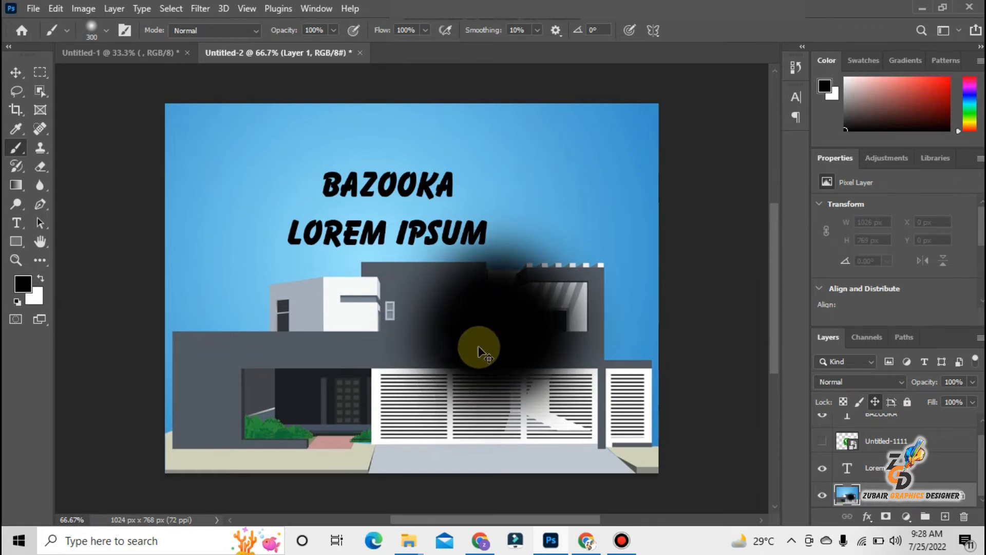
{"action": "key", "text": "ctrl+z"}
{"action": "key", "text": "ctrl+z"}
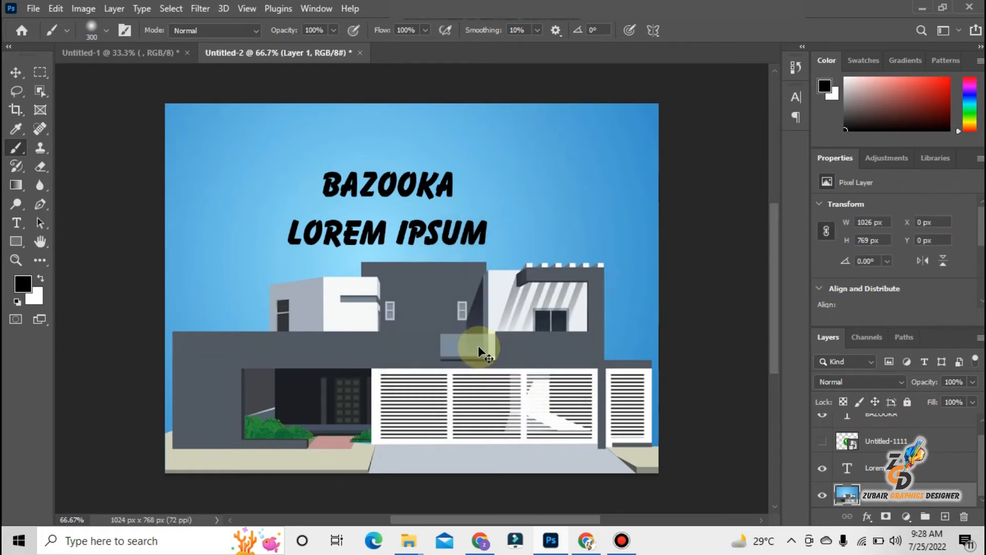
Lock the house layer against artboard auto-nesting, and test it with a black brush stroke beside BAZOOKA that is undone.
{"action": "left_click", "coordinate": [891, 403]}
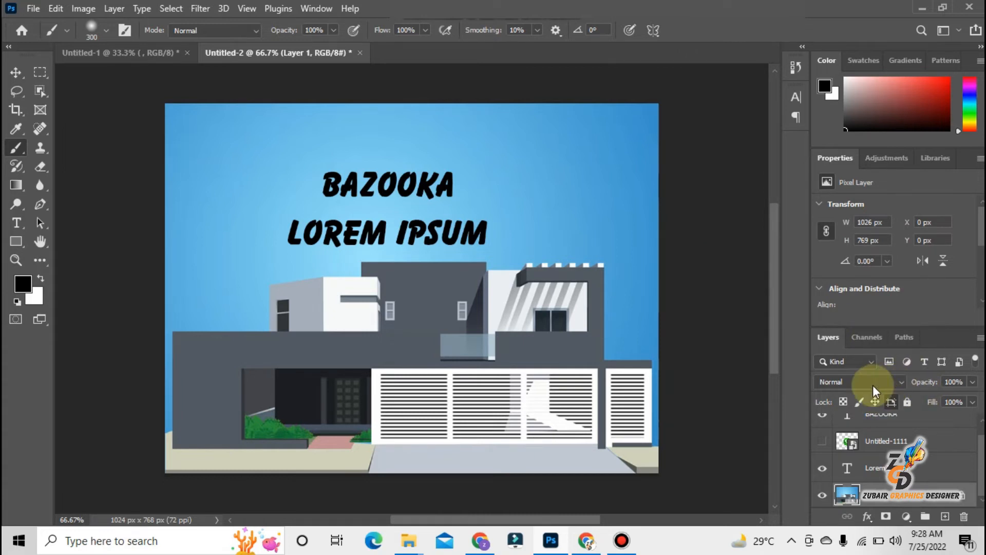
{"action": "left_click_drag", "start_coordinate": [465, 178], "coordinate": [506, 198]}
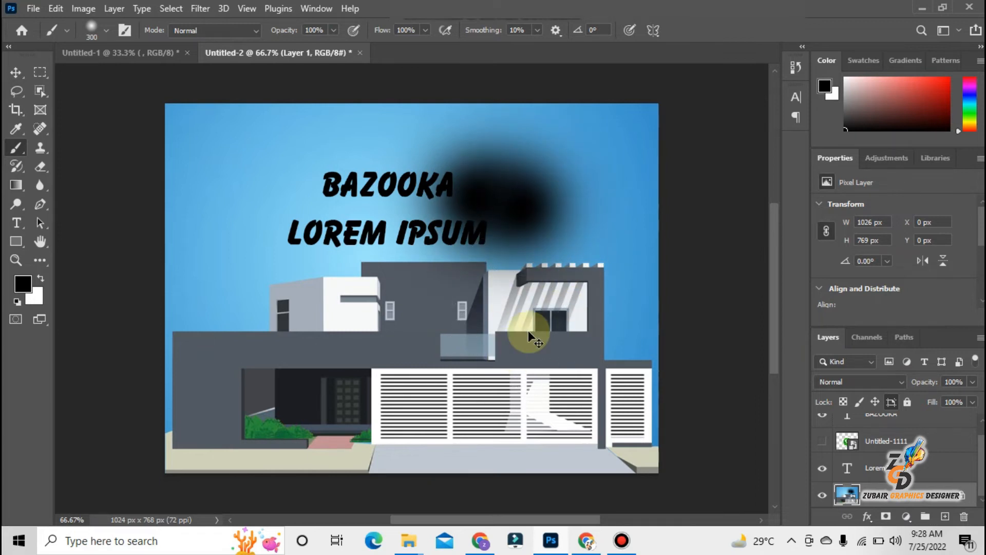
{"action": "key", "text": "ctrl+z"}
{"action": "key", "text": "ctrl+z"}
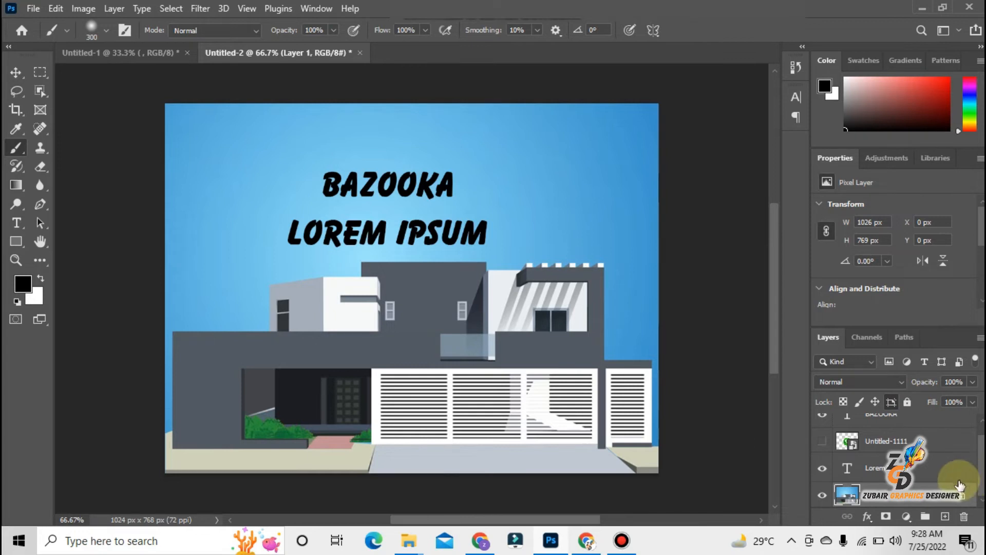
Replace the artboard nesting lock on the house layer with the full lock, and try to paint on the house.
{"action": "left_click", "coordinate": [962, 497]}
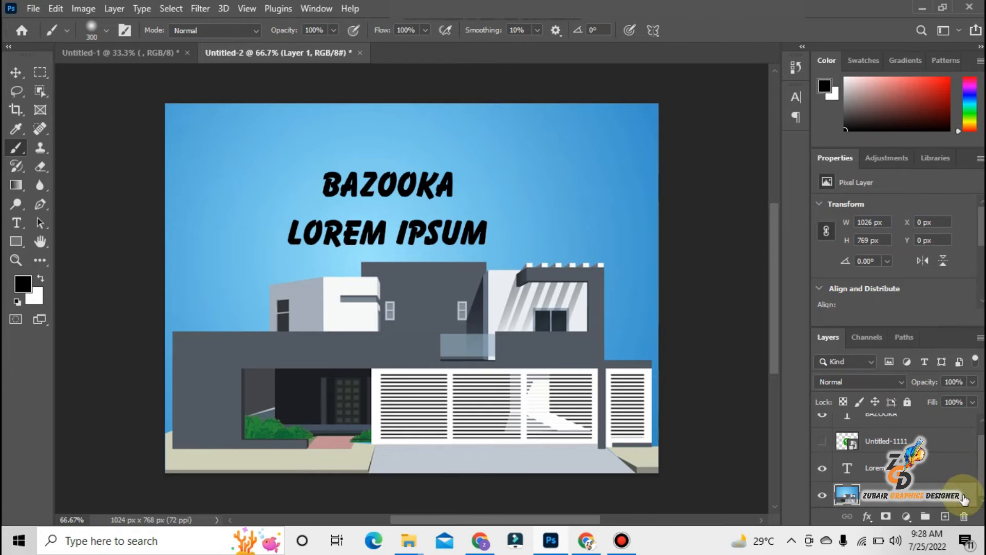
{"action": "left_click", "coordinate": [906, 403]}
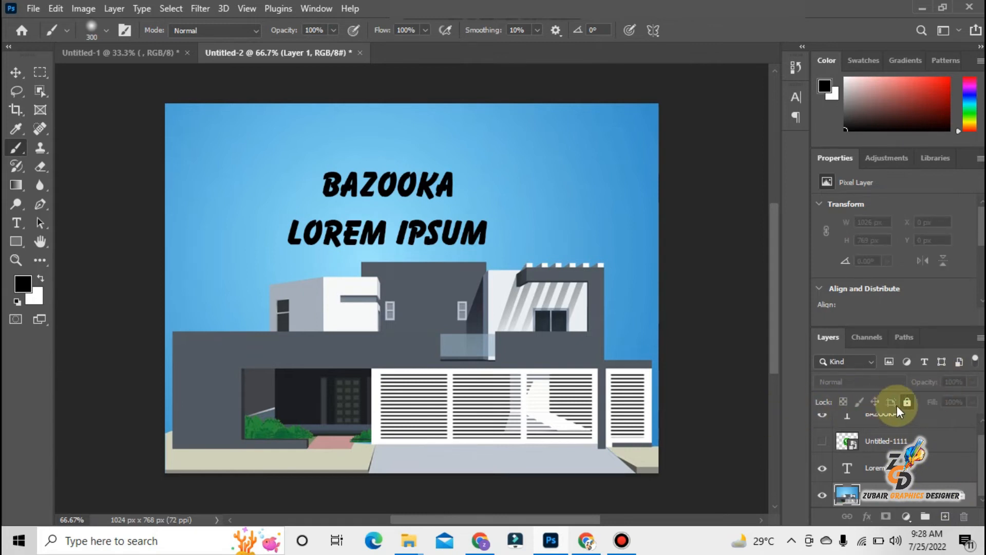
{"action": "left_click", "coordinate": [520, 267]}
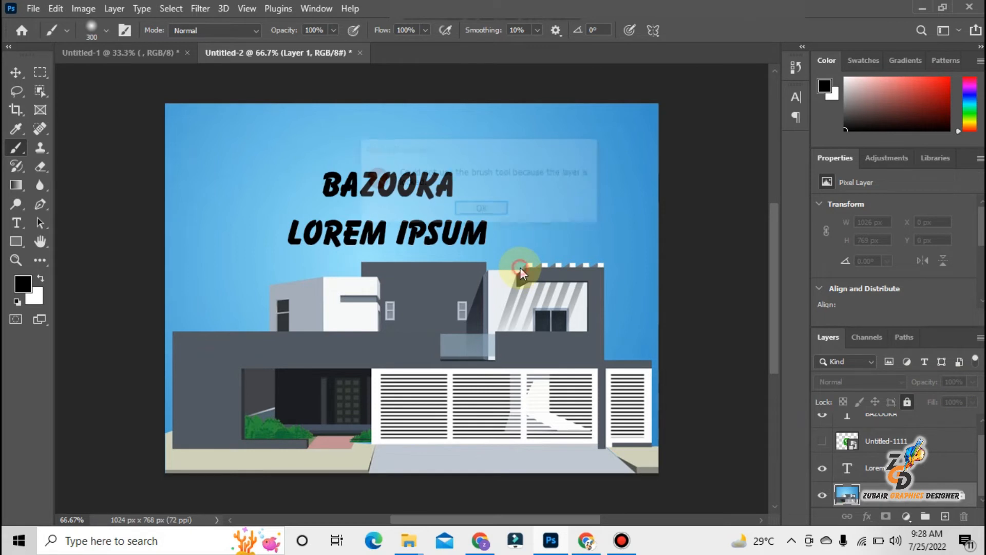
{"action": "left_click", "coordinate": [482, 210]}
Try to move the fully locked house image with the Move tool and reselect its layer.
{"action": "left_click", "coordinate": [16, 72]}
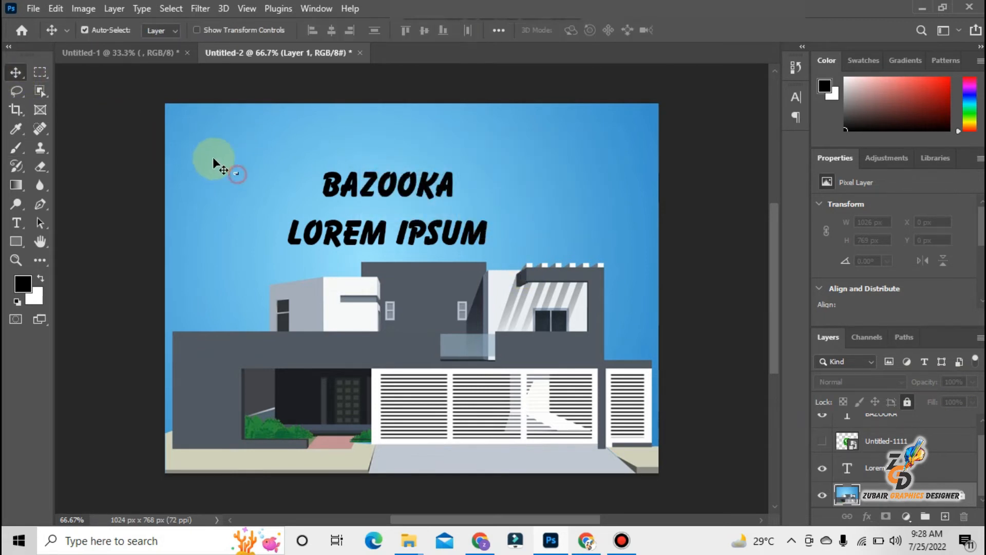
{"action": "left_click", "coordinate": [211, 160]}
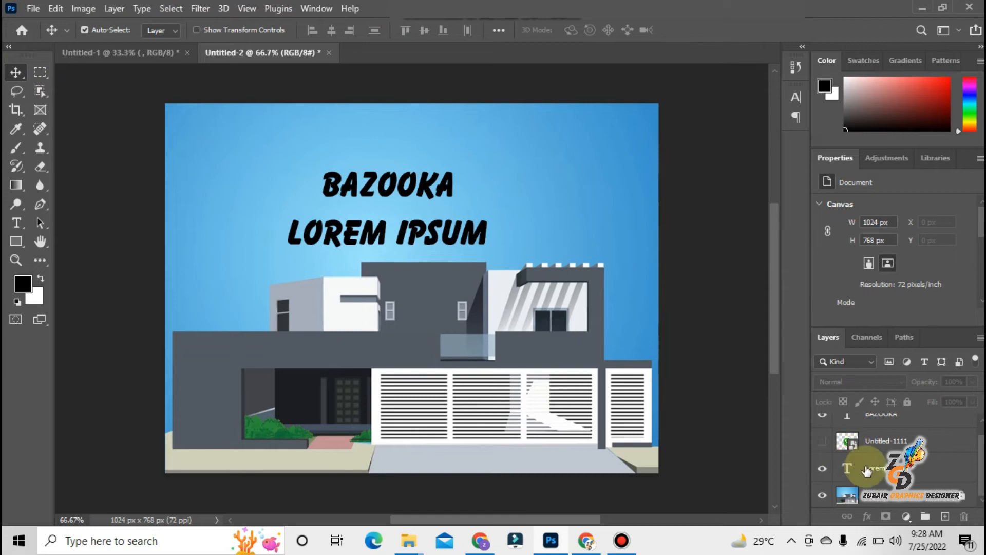
{"action": "left_click", "coordinate": [893, 503]}
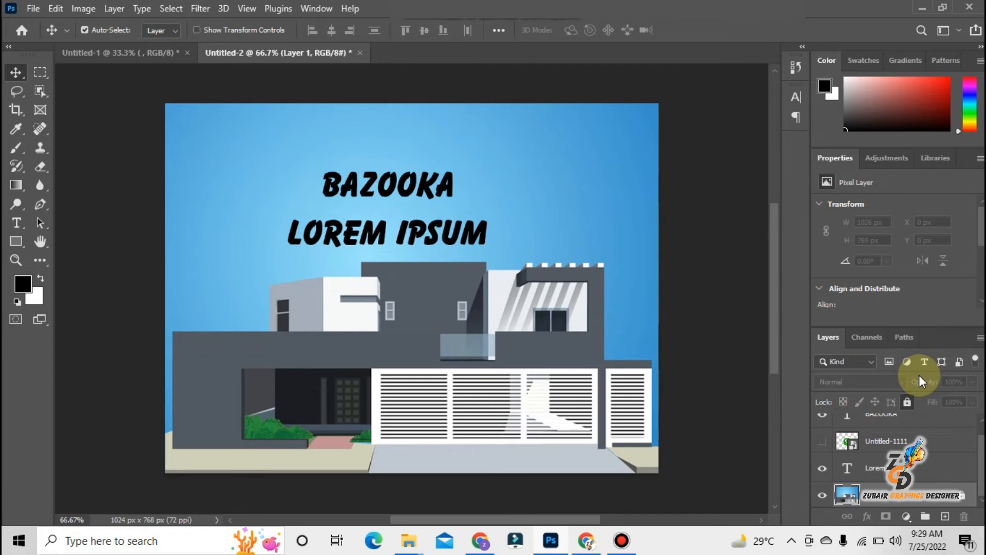
Remove the full lock from the house layer, and test its opacity at values down to 25% before restoring it to 100%.
{"action": "left_click", "coordinate": [906, 404]}
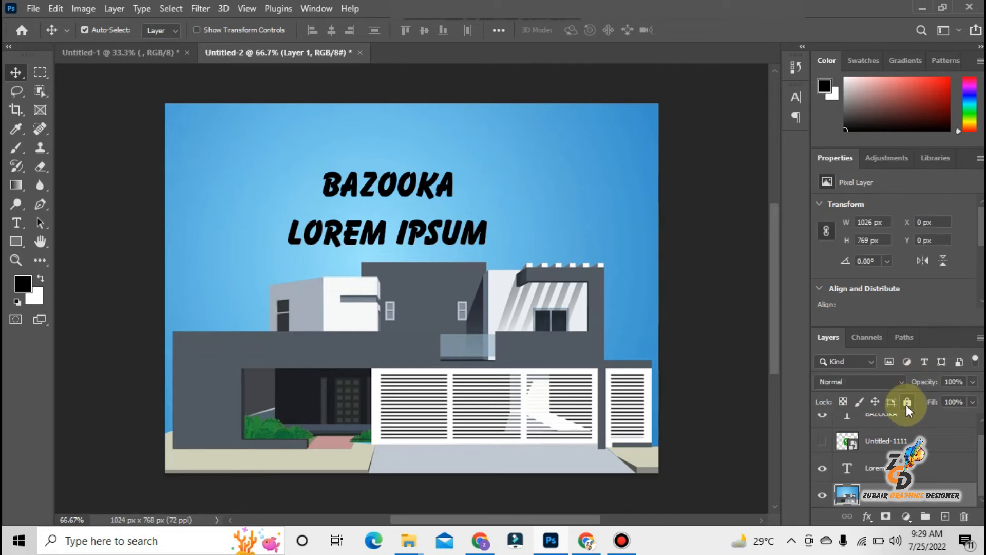
{"action": "left_click", "coordinate": [974, 383]}
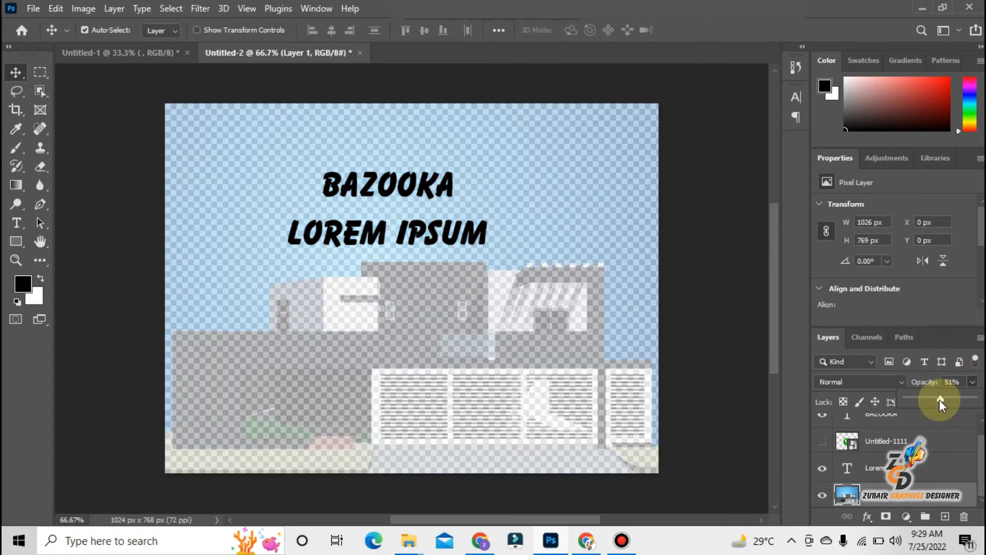
{"action": "left_click", "coordinate": [927, 399]}
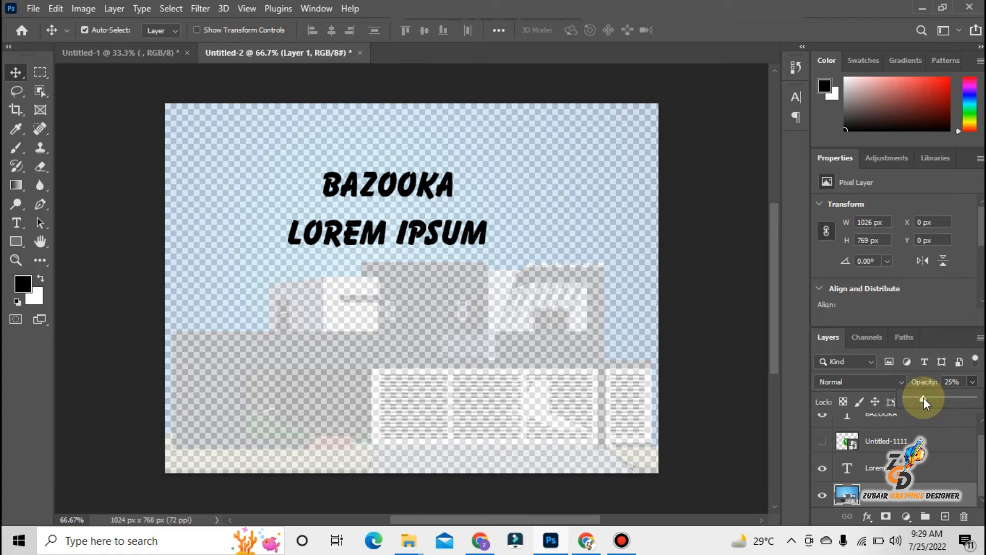
{"action": "left_click_drag", "start_coordinate": [966, 400], "coordinate": [983, 404]}
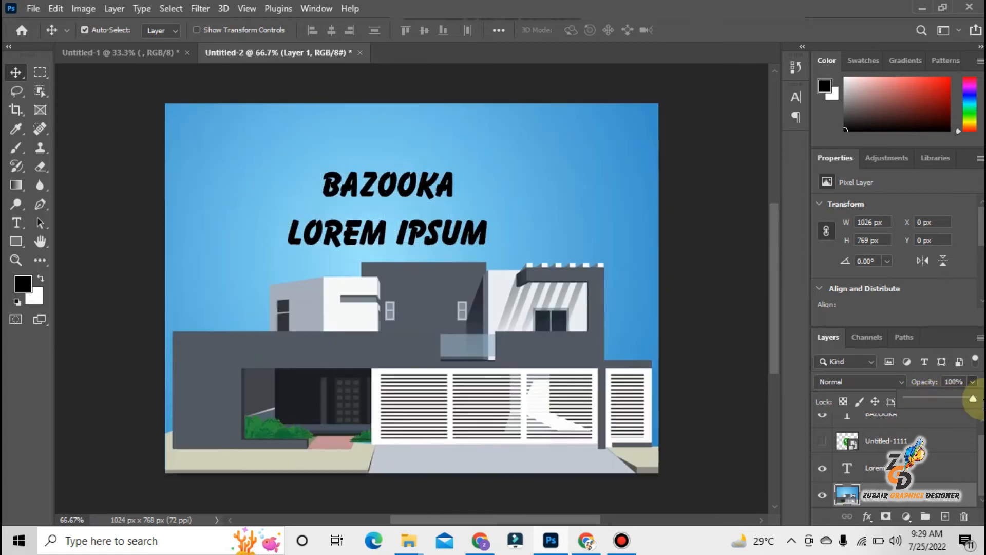
{"action": "left_click", "coordinate": [933, 398]}
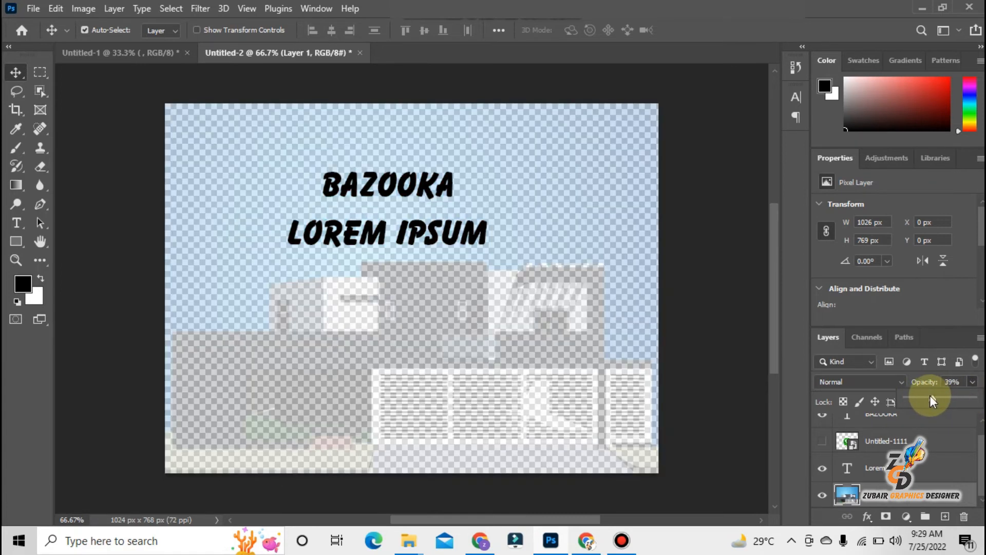
{"action": "left_click_drag", "start_coordinate": [963, 398], "coordinate": [980, 399]}
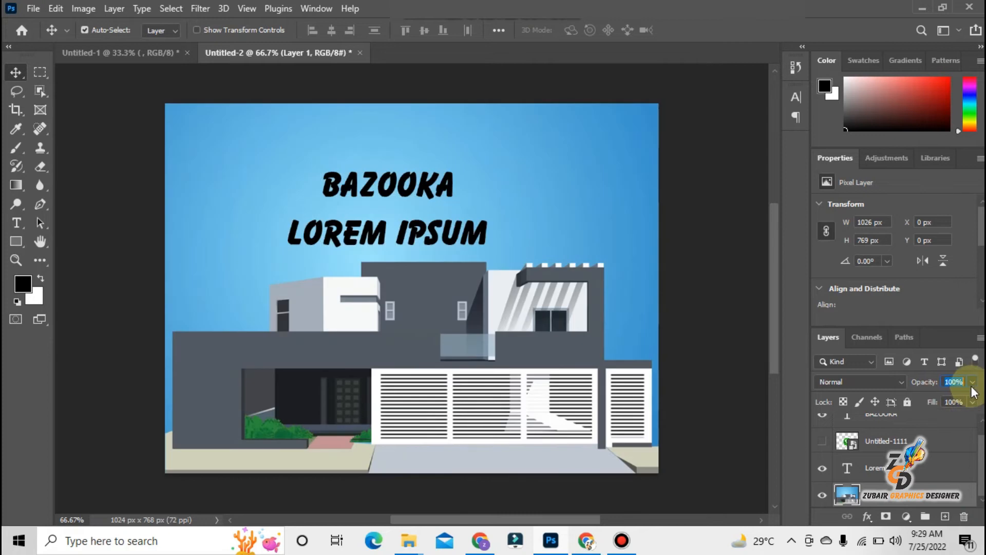
Reduce the house layer's fill to about half and restore it to 100%.
{"action": "left_click", "coordinate": [973, 402]}
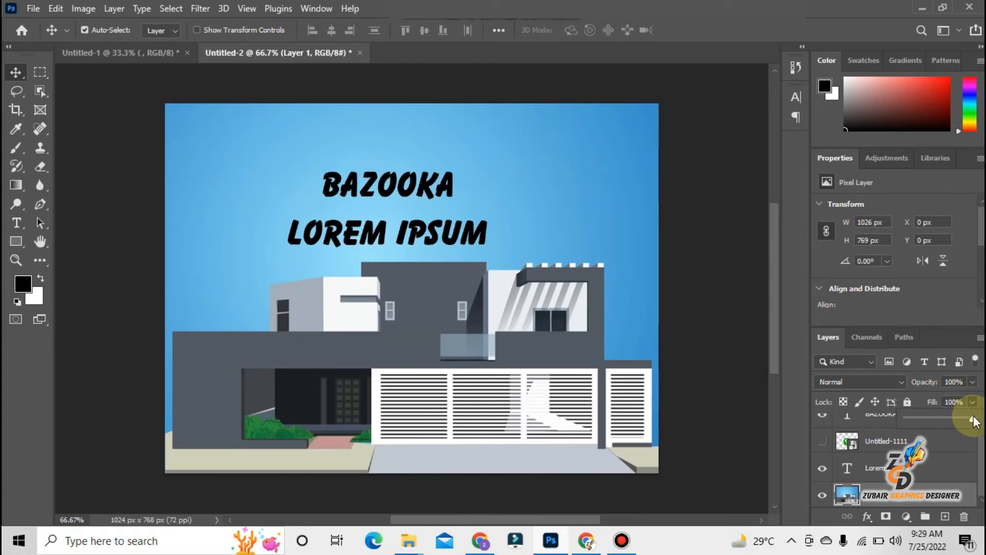
{"action": "left_click_drag", "start_coordinate": [973, 418], "coordinate": [920, 420]}
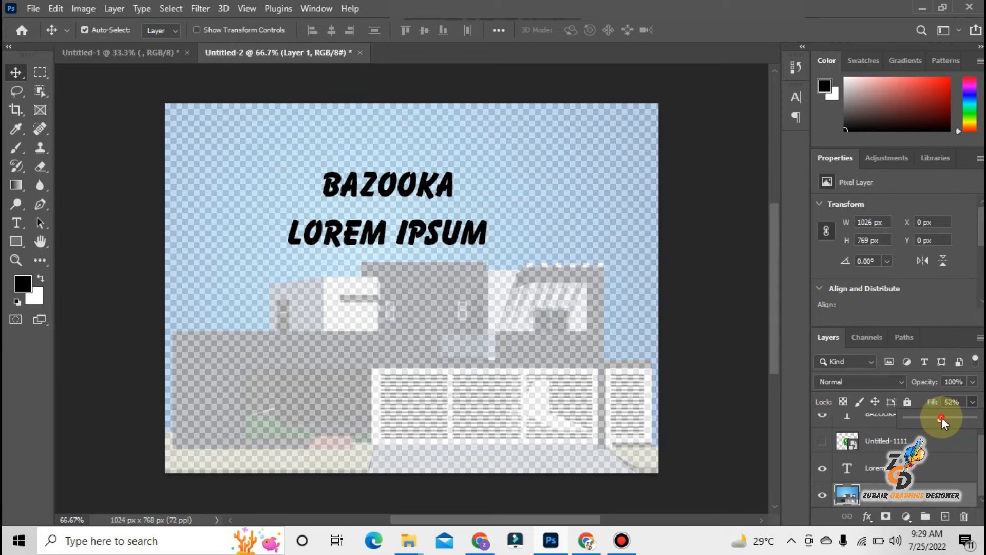
{"action": "left_click_drag", "start_coordinate": [948, 417], "coordinate": [979, 424]}
{"action": "left_click_drag", "start_coordinate": [921, 418], "coordinate": [979, 420]}
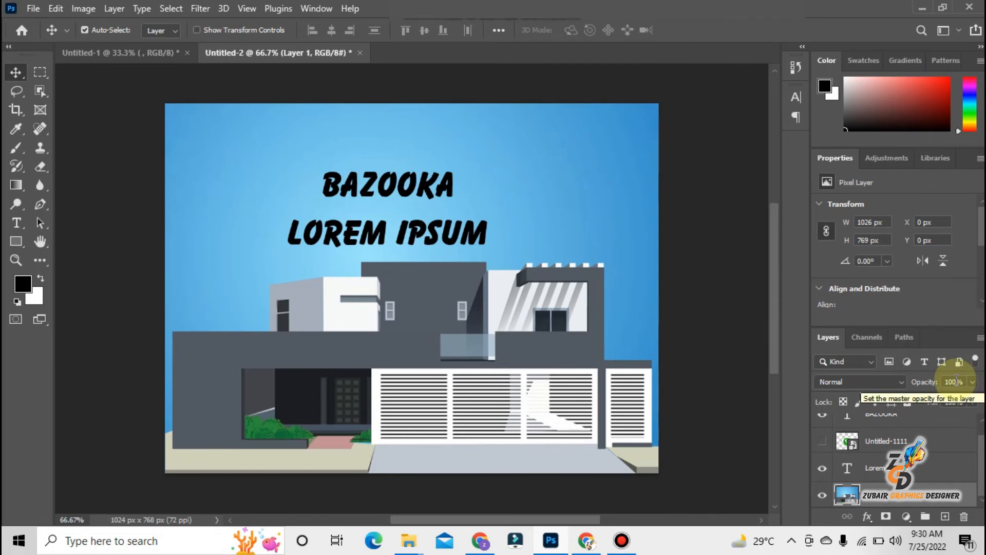
{"action": "left_click", "coordinate": [901, 383]}
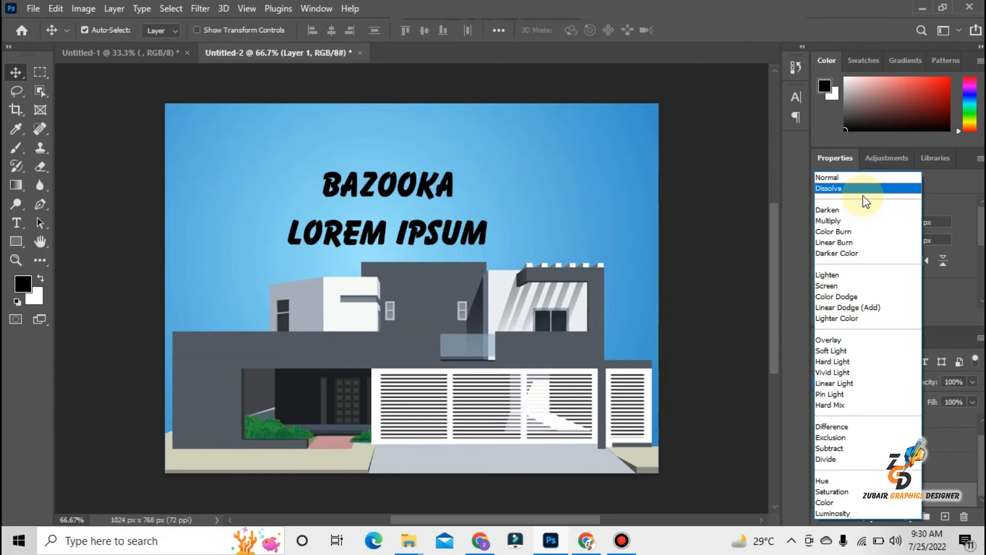
{"action": "left_click", "coordinate": [636, 543]}
{"action": "left_click", "coordinate": [404, 51]}
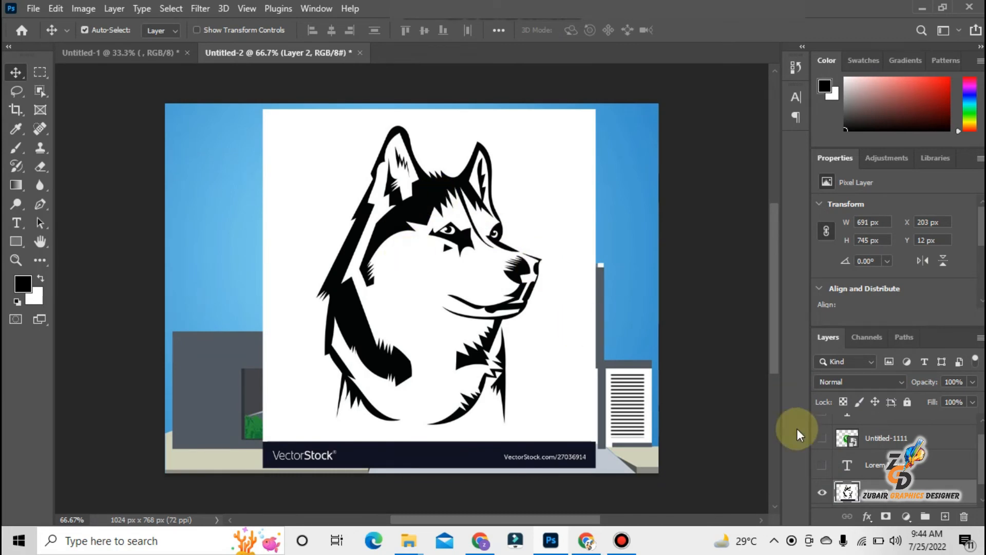
Try the Dissolve blend mode on the husky layer, replace it with Multiply, and move the husky image to X 167 px, Y 0 px.
{"action": "left_click", "coordinate": [901, 384]}
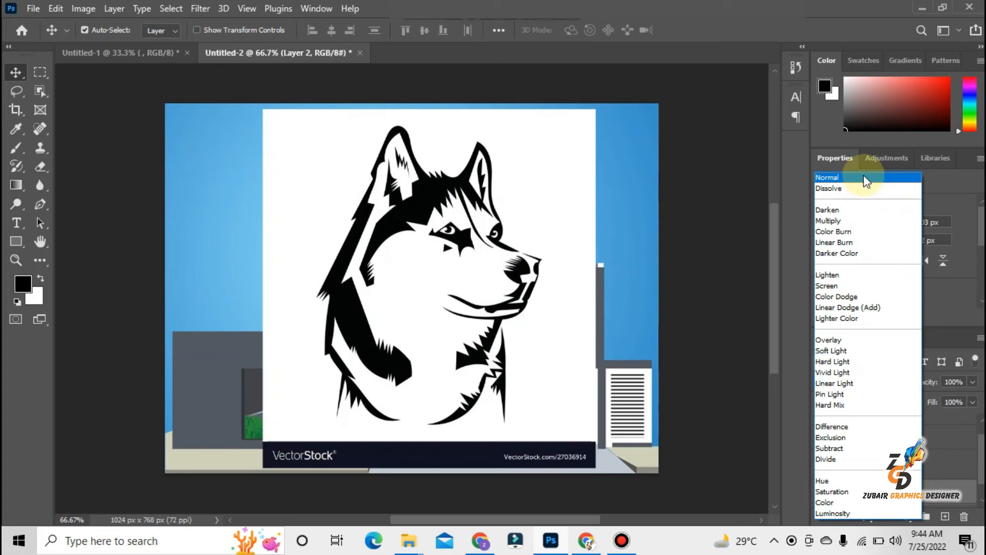
{"action": "left_click", "coordinate": [864, 186]}
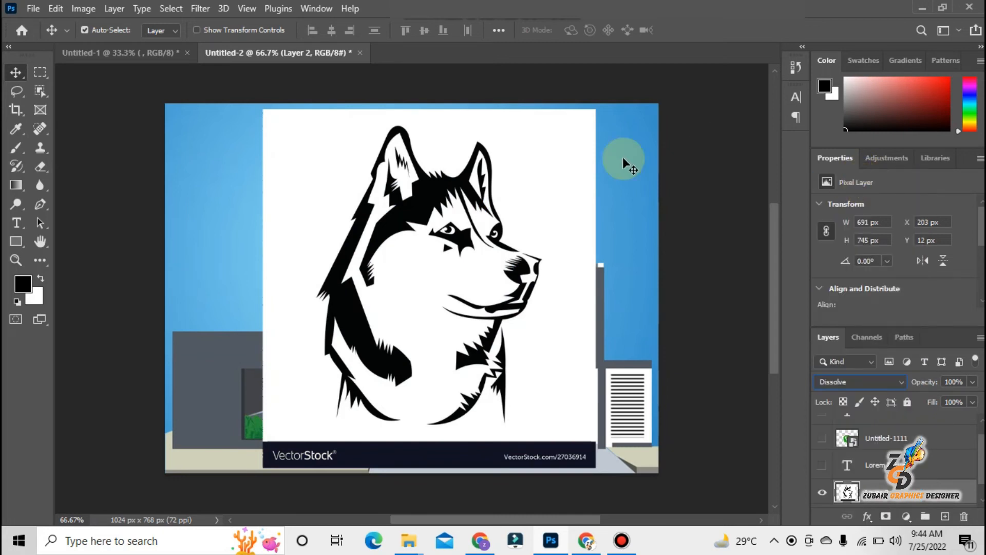
{"action": "left_click", "coordinate": [896, 380]}
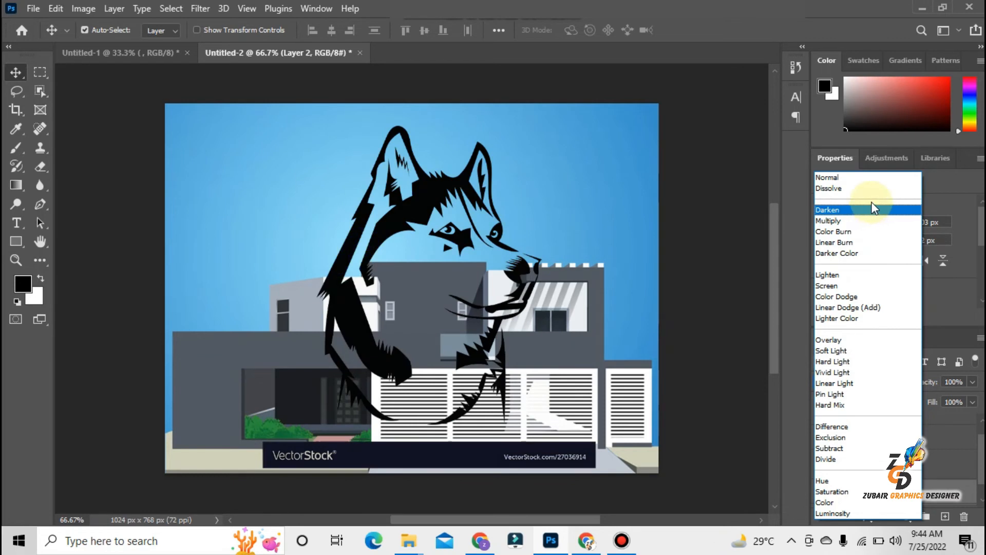
{"action": "left_click", "coordinate": [906, 217]}
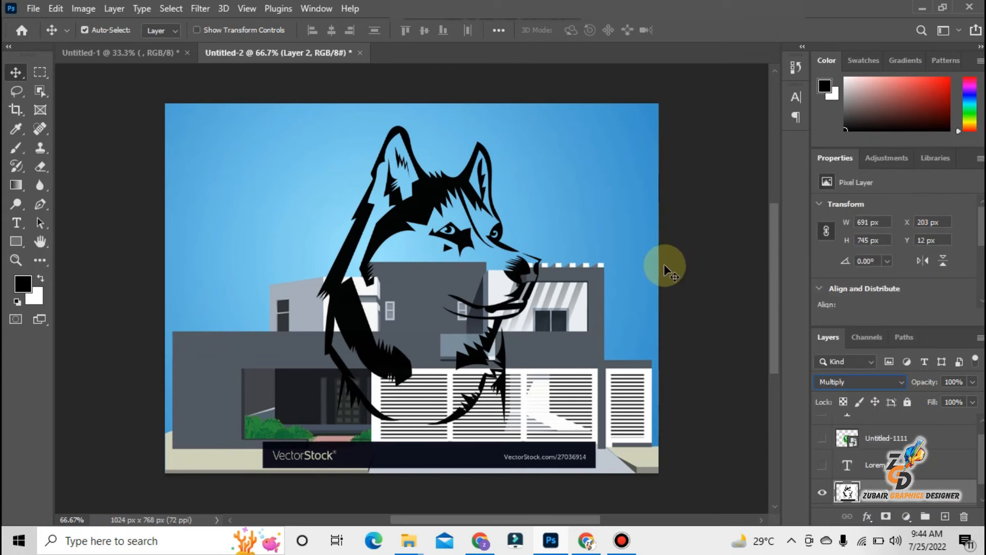
{"action": "left_click_drag", "start_coordinate": [424, 204], "coordinate": [407, 219]}
{"action": "left_click_drag", "start_coordinate": [456, 181], "coordinate": [437, 154]}
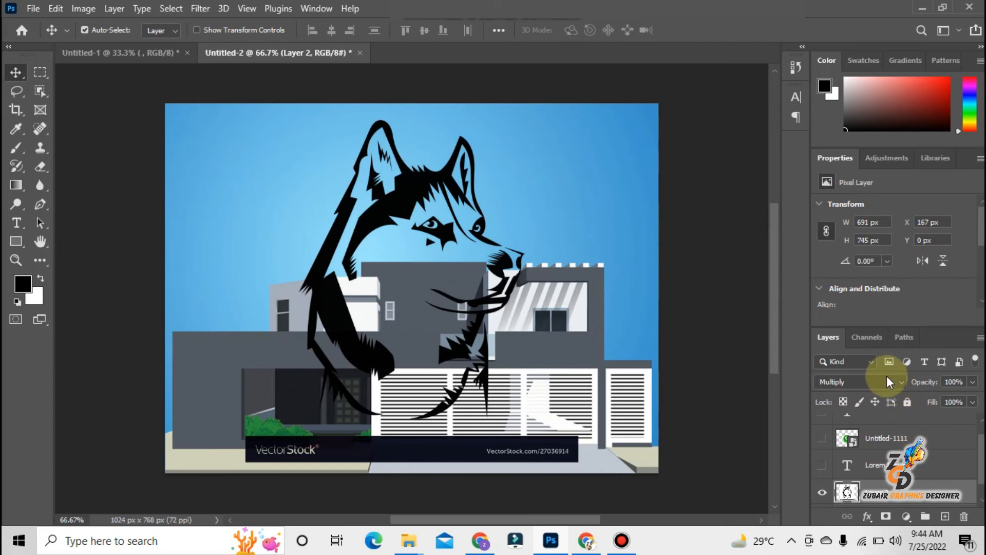
Test the Subtract blend mode on the husky layer while moving it to X 136 px, Y 39 px, and reset the mode to Normal.
{"action": "left_click", "coordinate": [903, 380]}
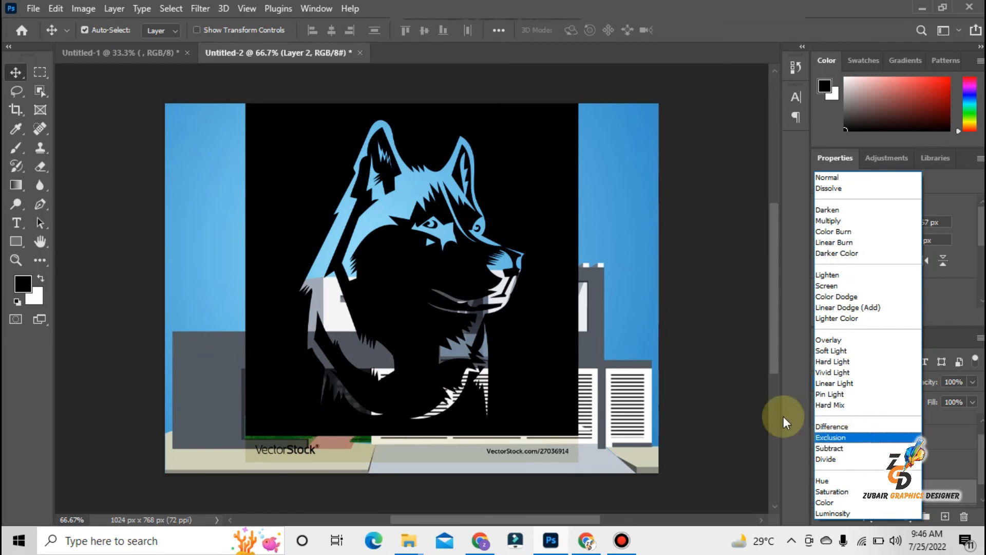
{"action": "left_click", "coordinate": [836, 449]}
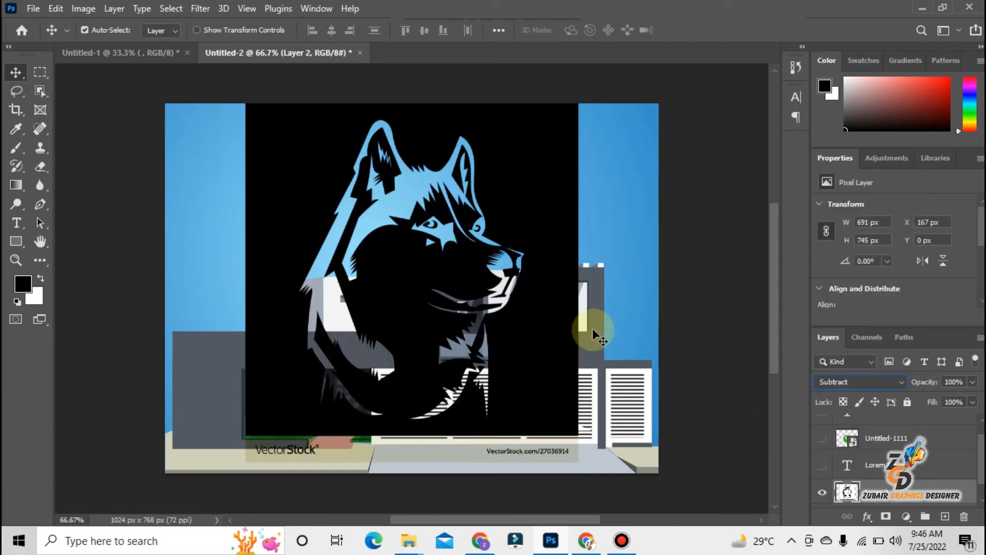
{"action": "left_click_drag", "start_coordinate": [529, 343], "coordinate": [510, 353]}
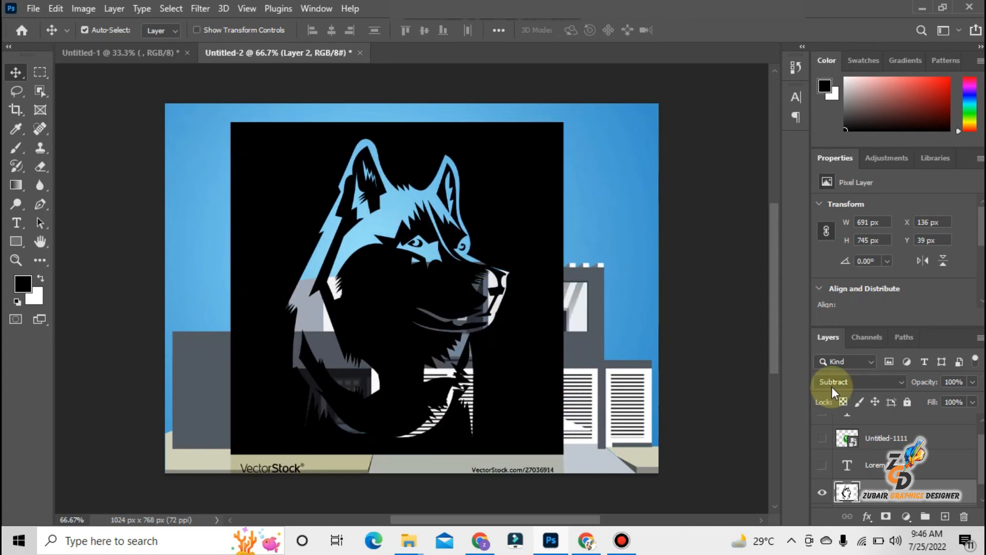
{"action": "left_click", "coordinate": [903, 383]}
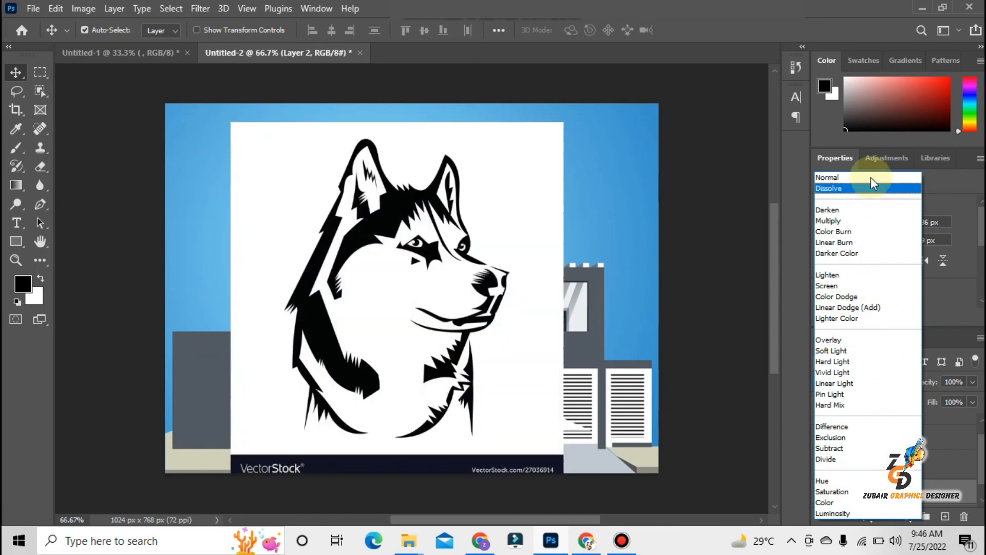
{"action": "left_click", "coordinate": [871, 176]}
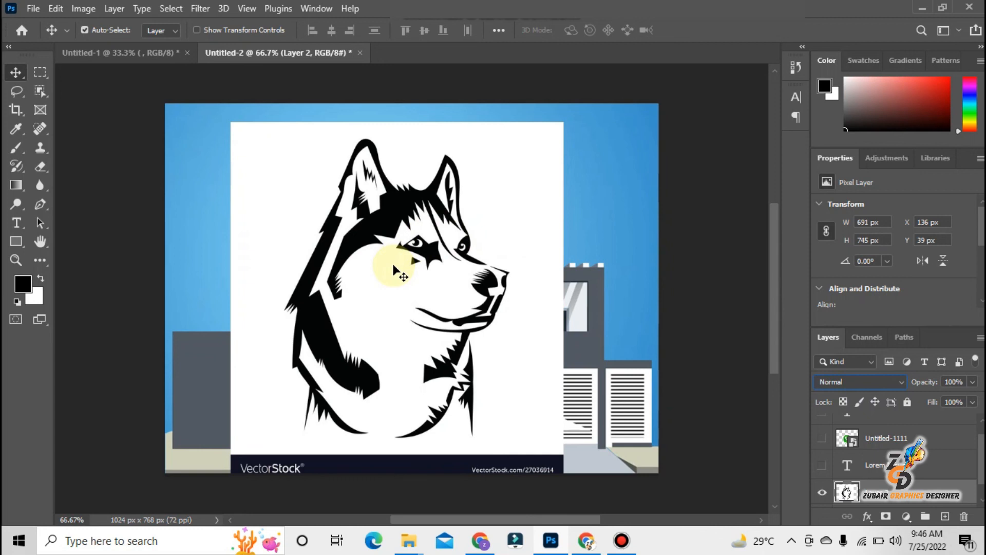
Invert the husky layer's colours and invert them back, two times in a row.
{"action": "key", "text": "ctrl+i"}
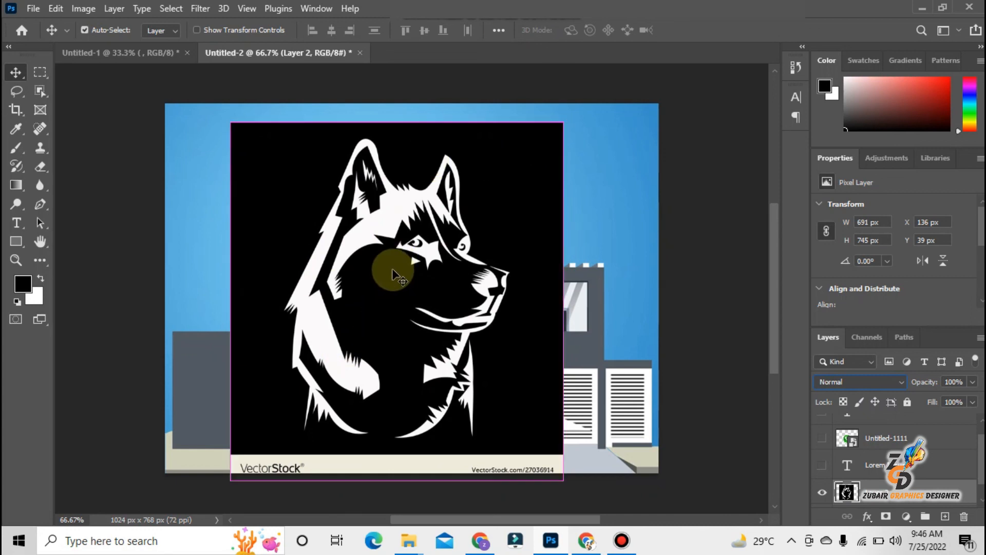
{"action": "key", "text": "ctrl+i"}
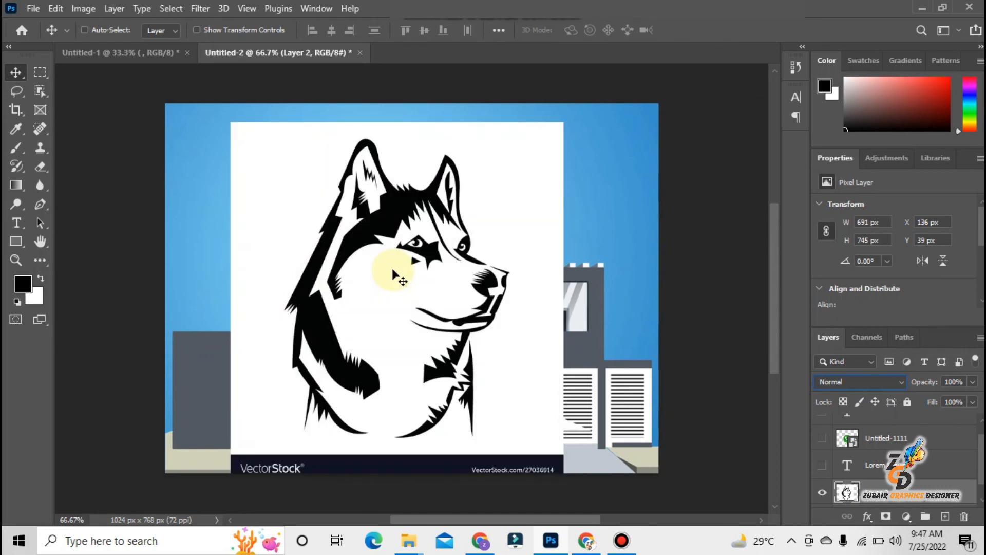
{"action": "left_click", "coordinate": [79, 8]}
{"action": "mouse_move", "coordinate": [129, 46]}
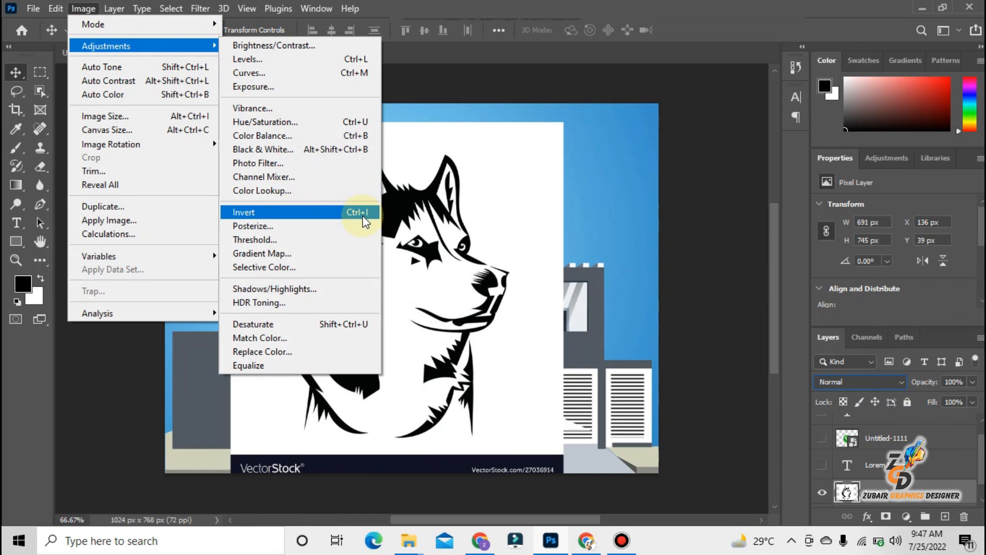
{"action": "left_click", "coordinate": [265, 215]}
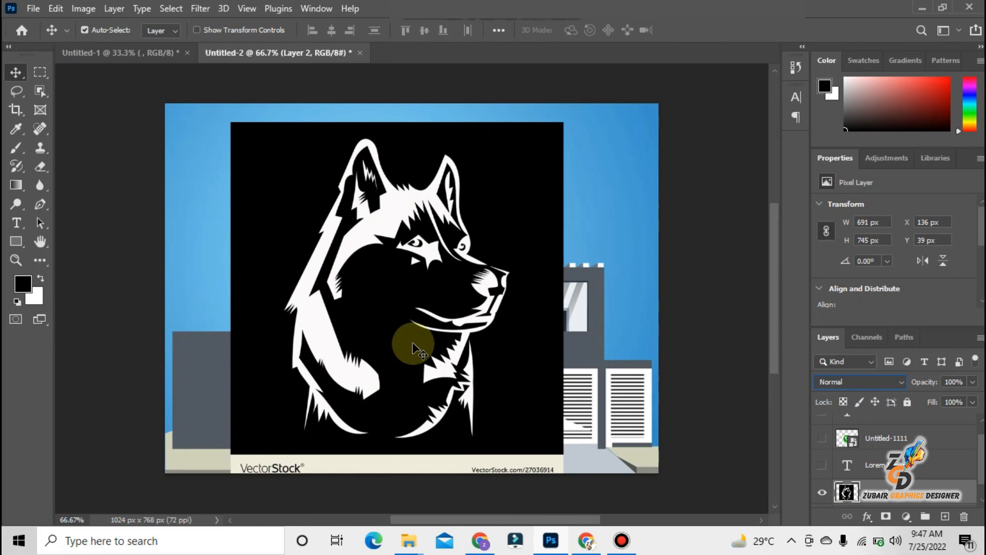
{"action": "key", "text": "ctrl+i"}
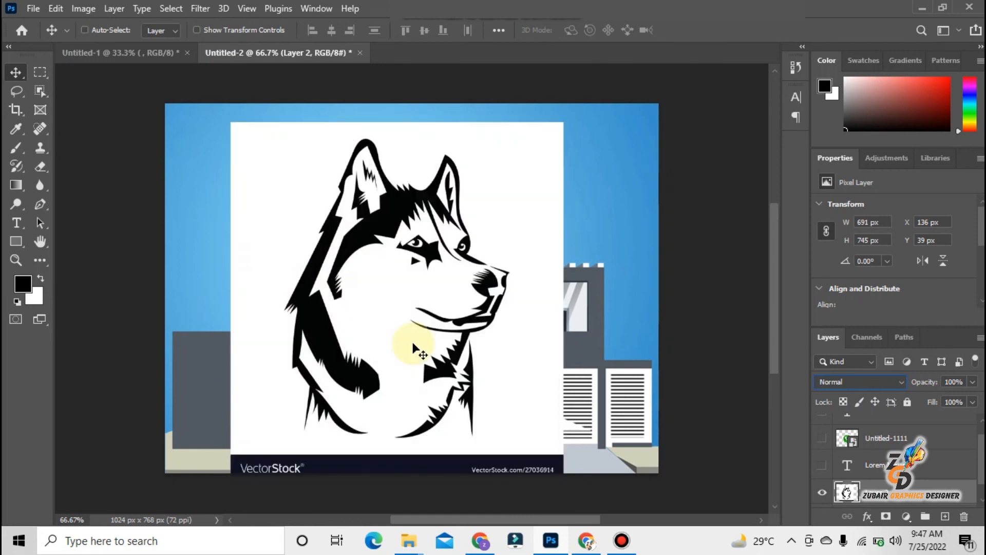